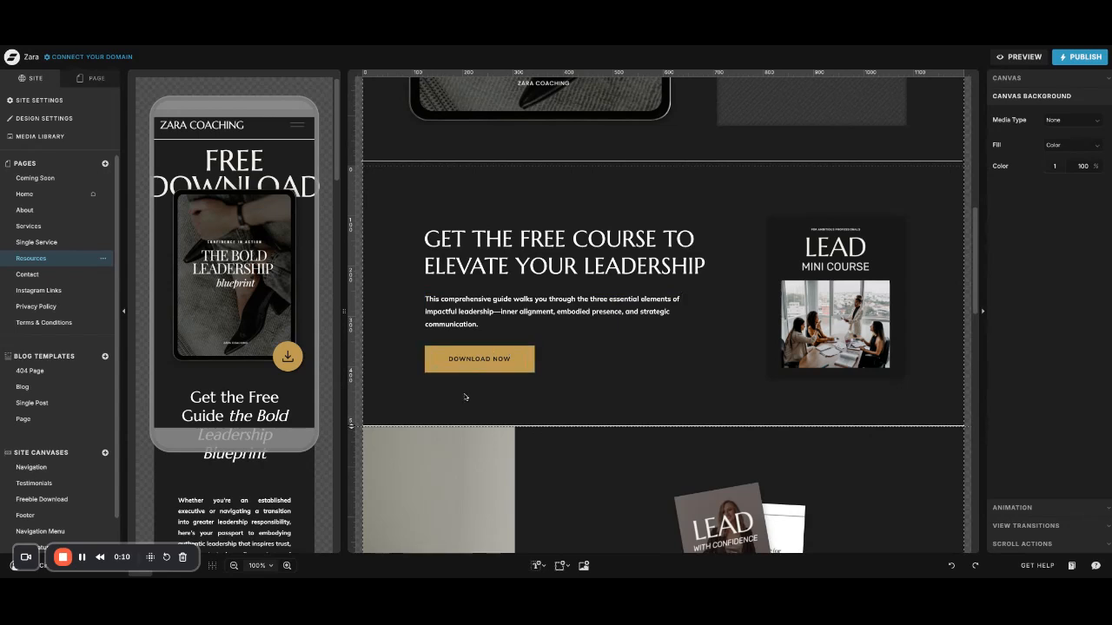
Step: Examine the course download button and the iframe placeholder's embed settings on the Resources page
left_click(507, 355)
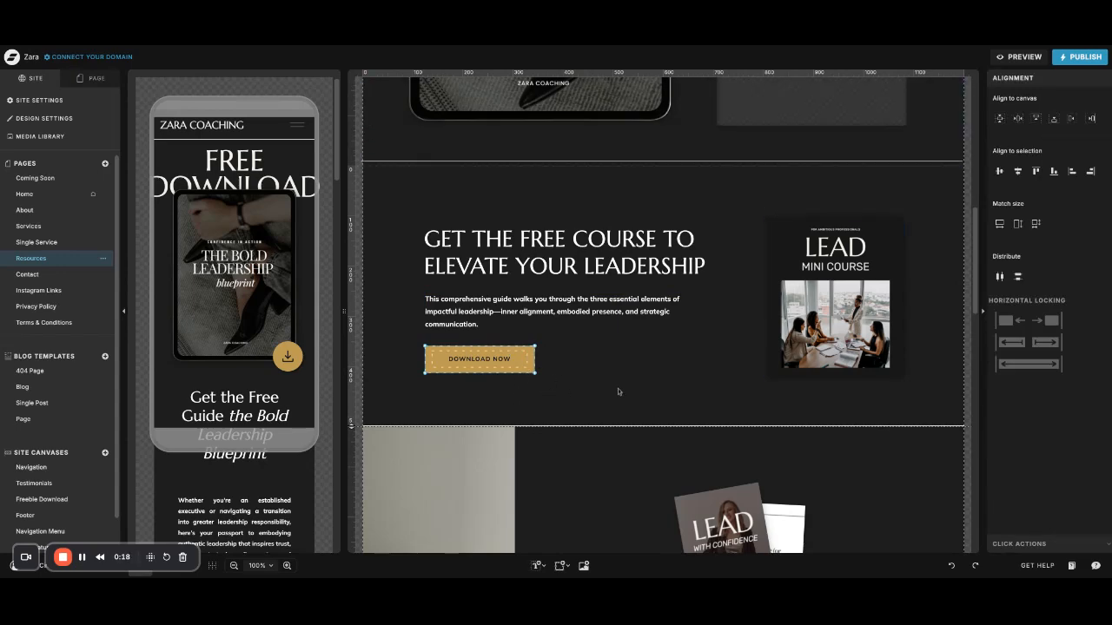
scroll(593, 384, "up", 3)
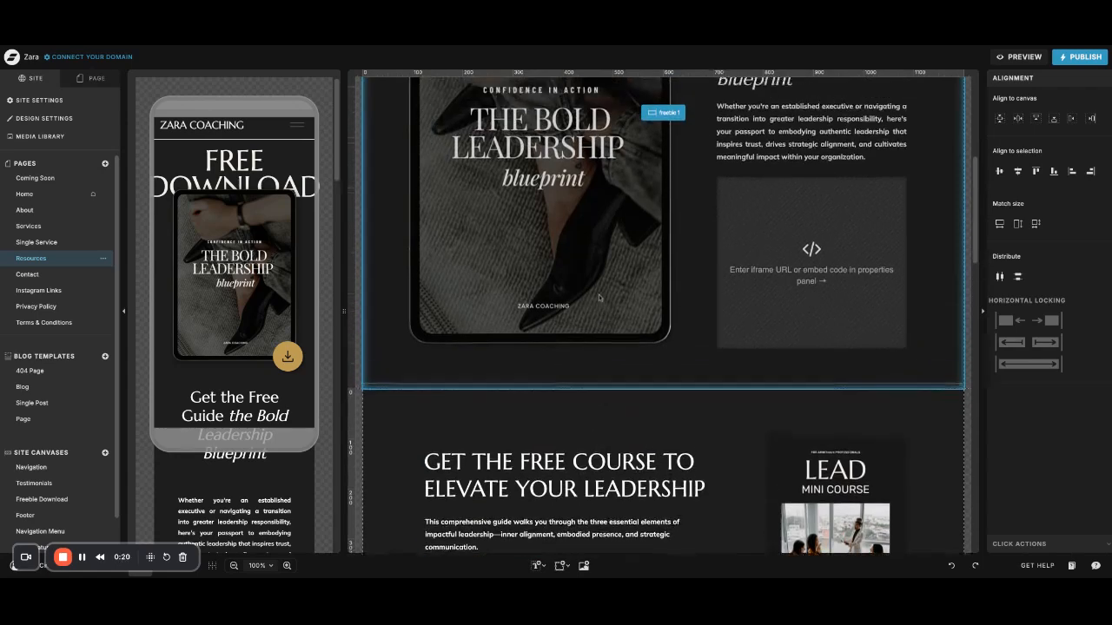
scroll(693, 280, "up", 1)
scroll(720, 298, "up", 2)
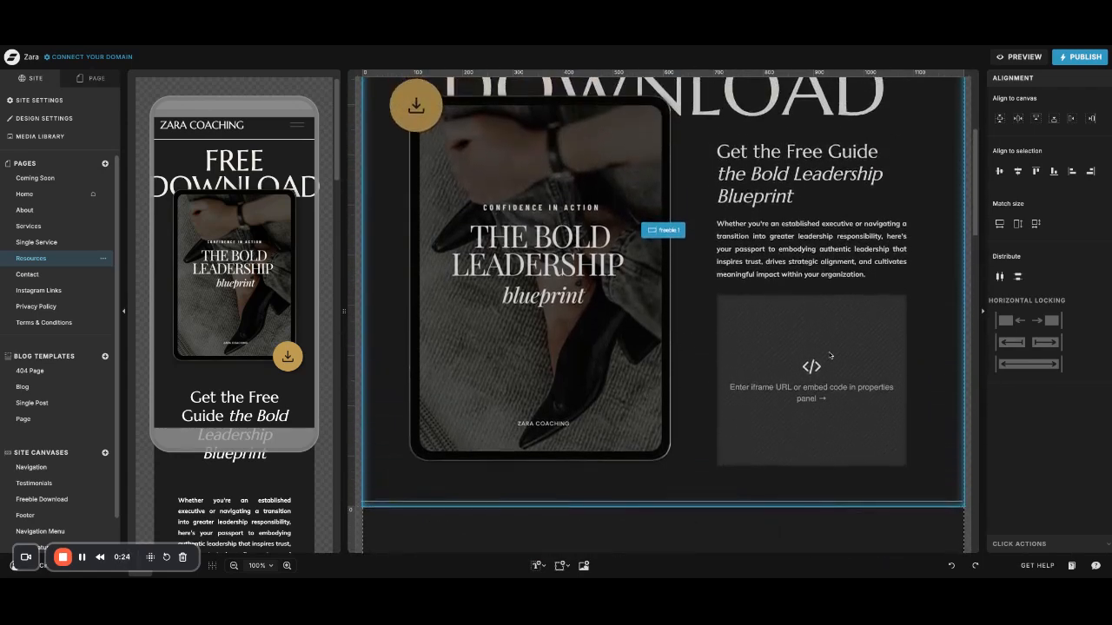
scroll(812, 389, "up", 2)
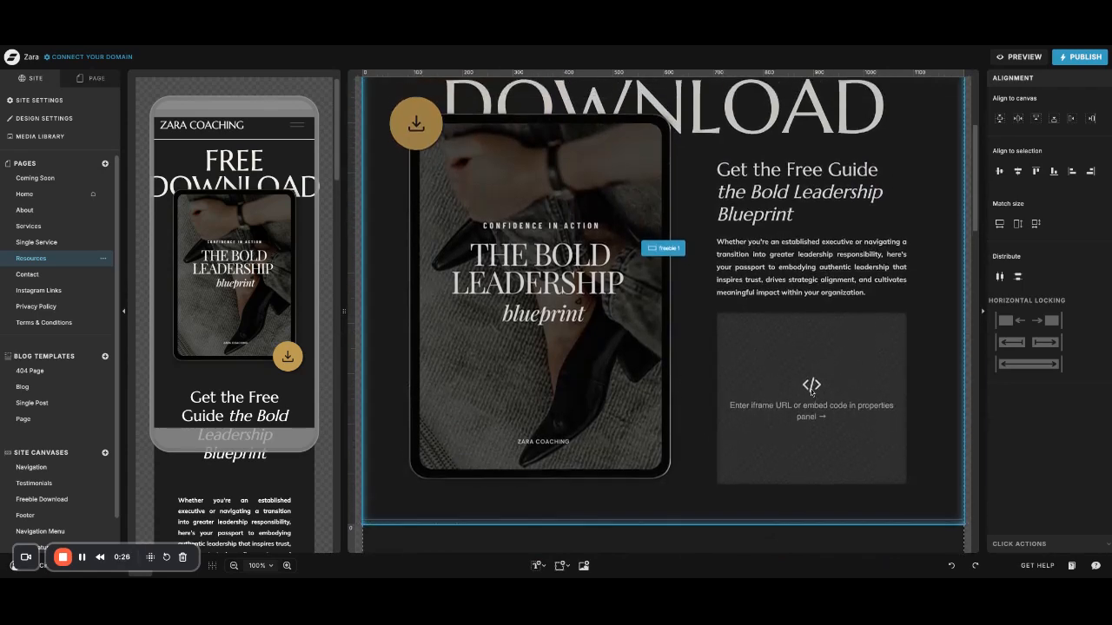
left_click(812, 389)
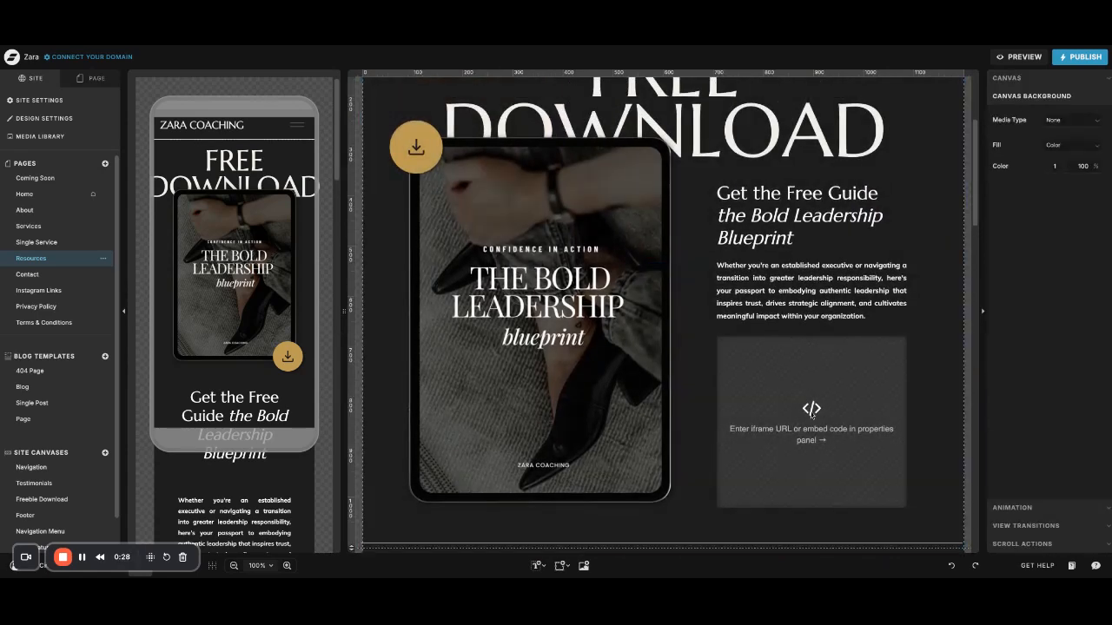
left_click(796, 426)
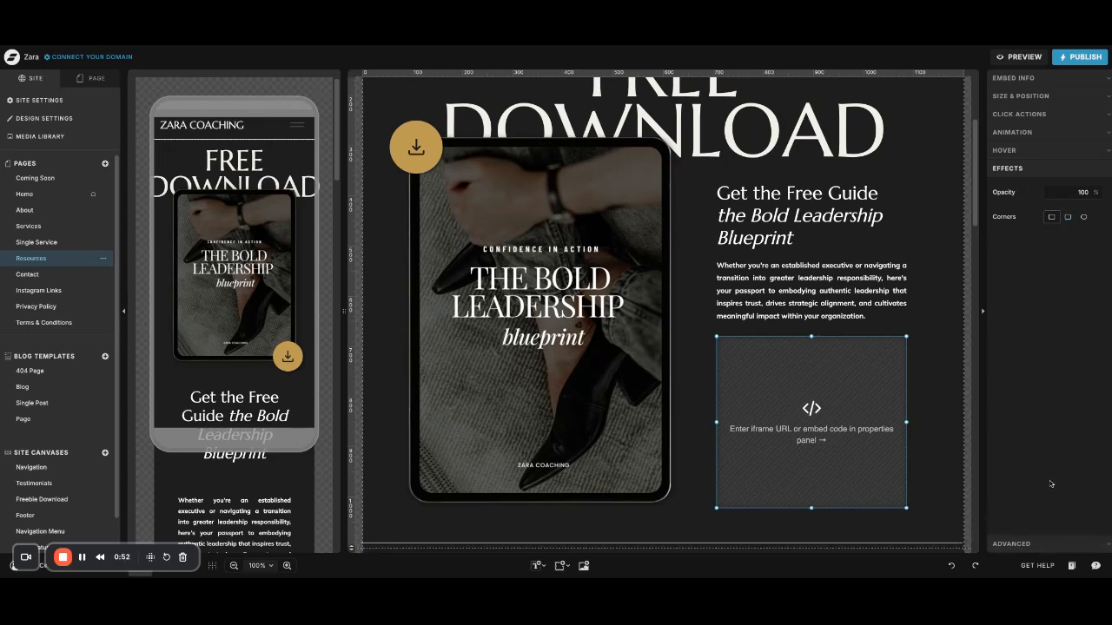
left_click(1055, 545)
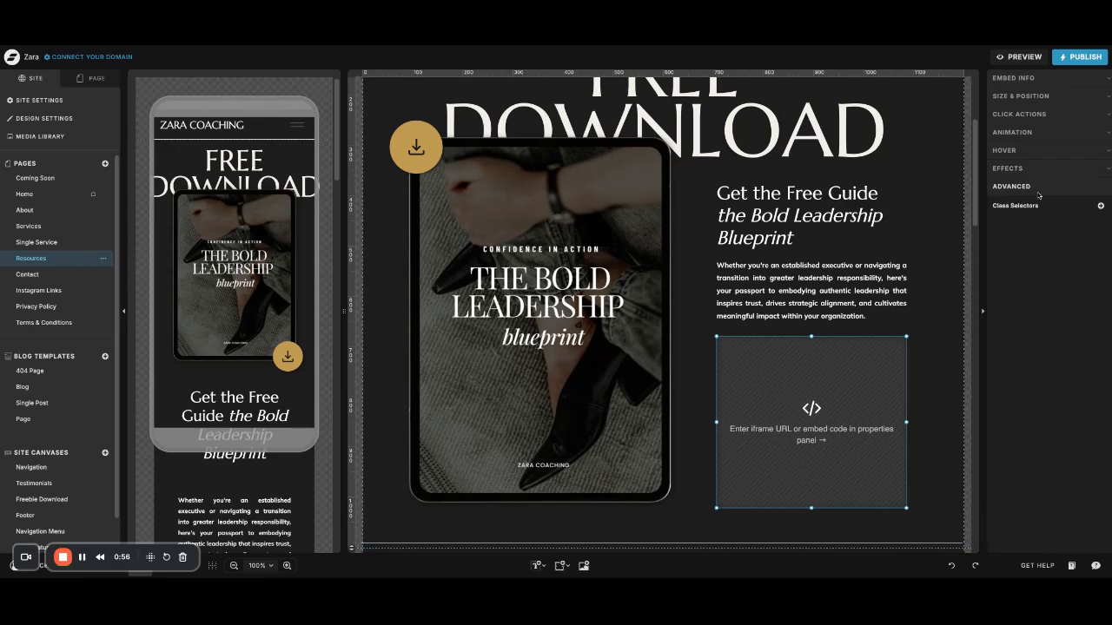
left_click(1016, 78)
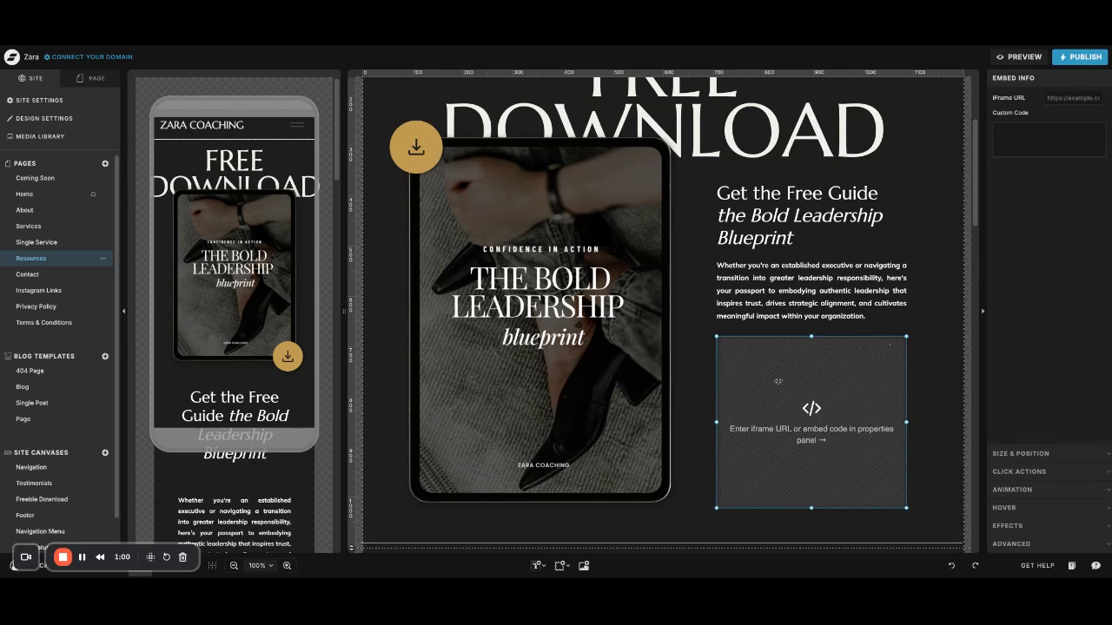
left_click(710, 373)
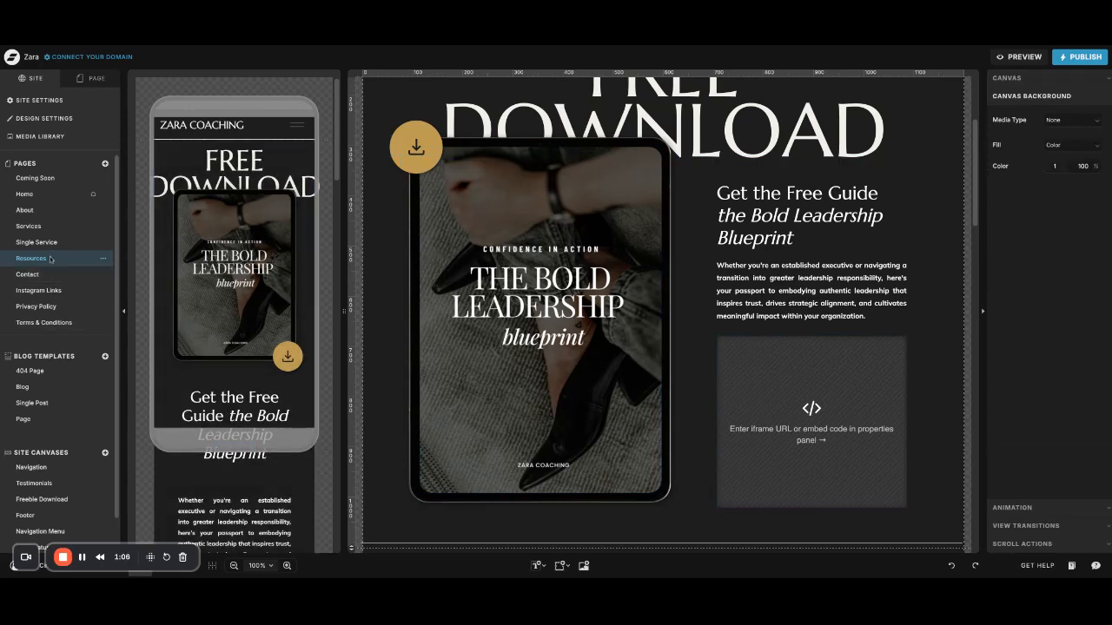
Step: Add the Flodesk header script to the Resources page's custom head HTML and save it
left_click(92, 78)
left_click(35, 102)
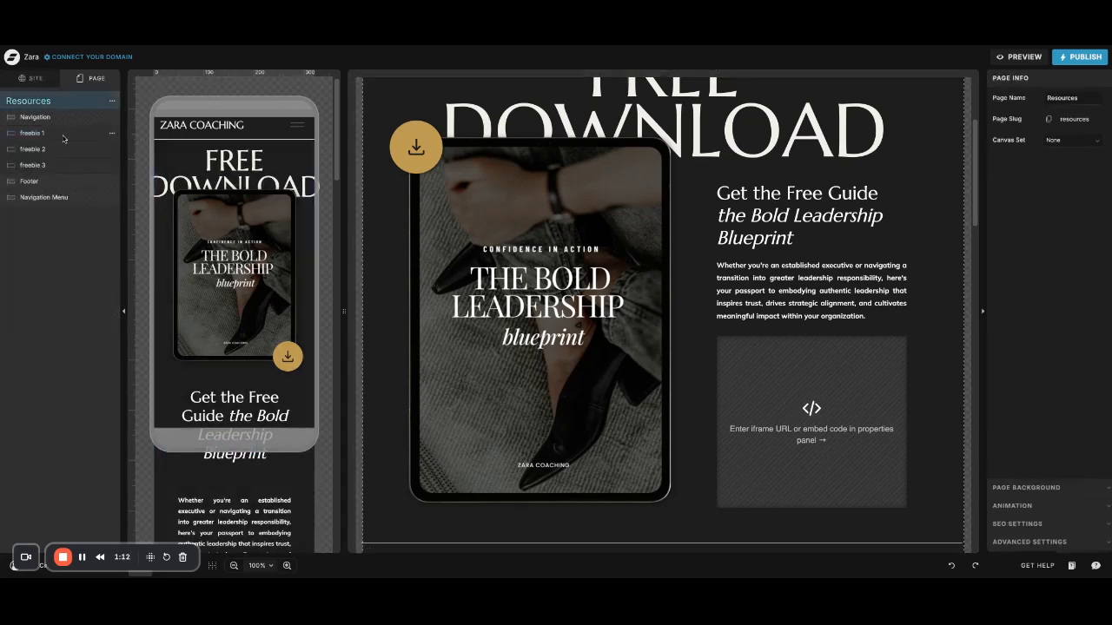
left_click(574, 351)
left_click(529, 352)
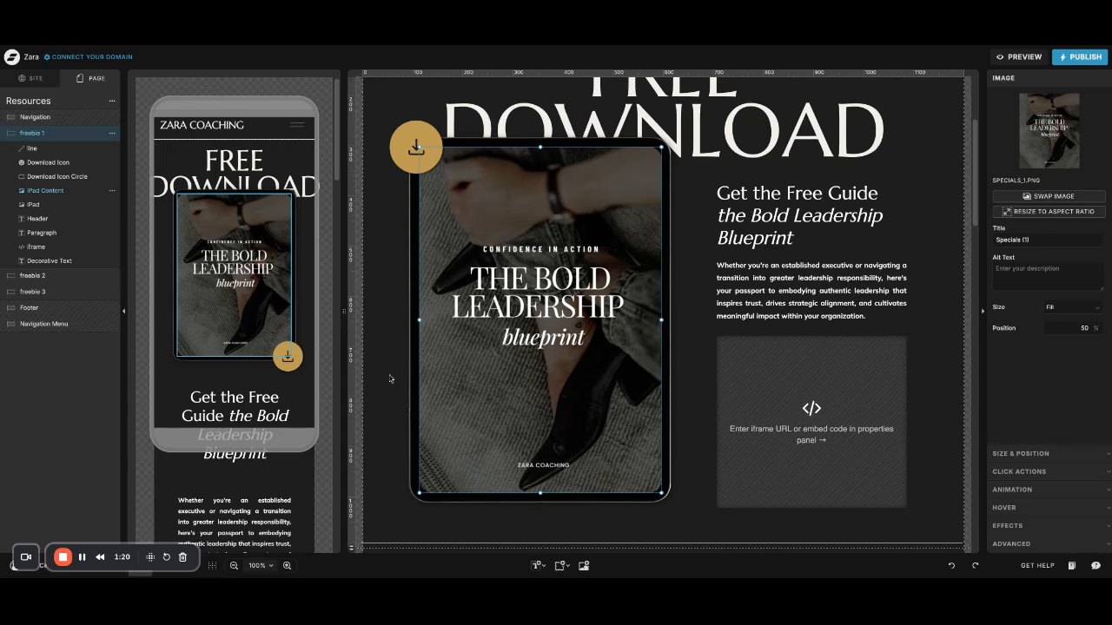
left_click(375, 311)
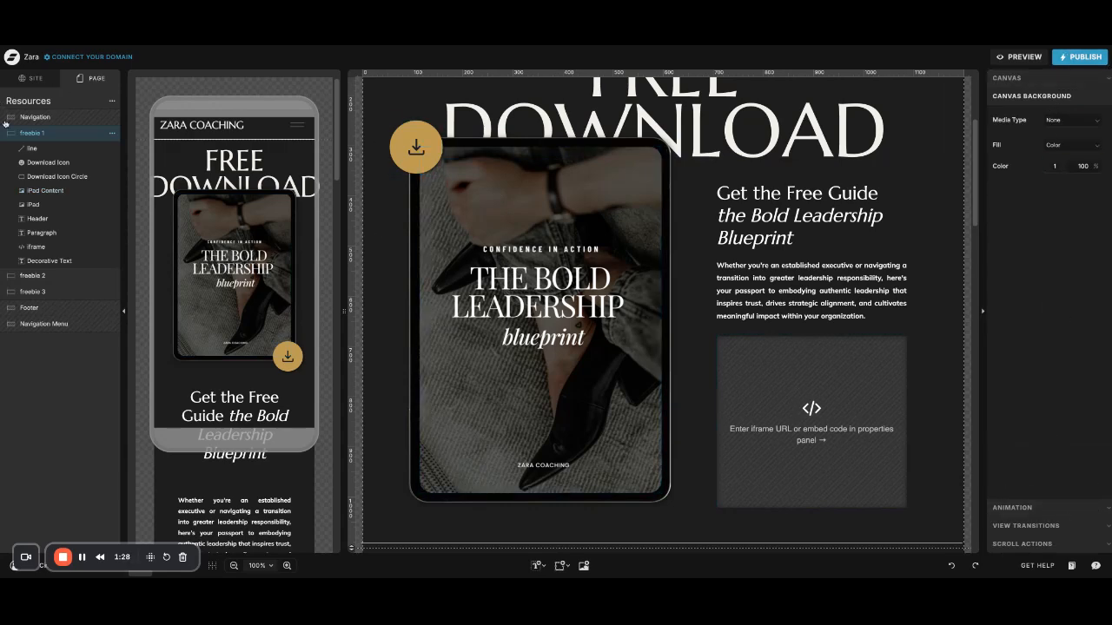
left_click(39, 106)
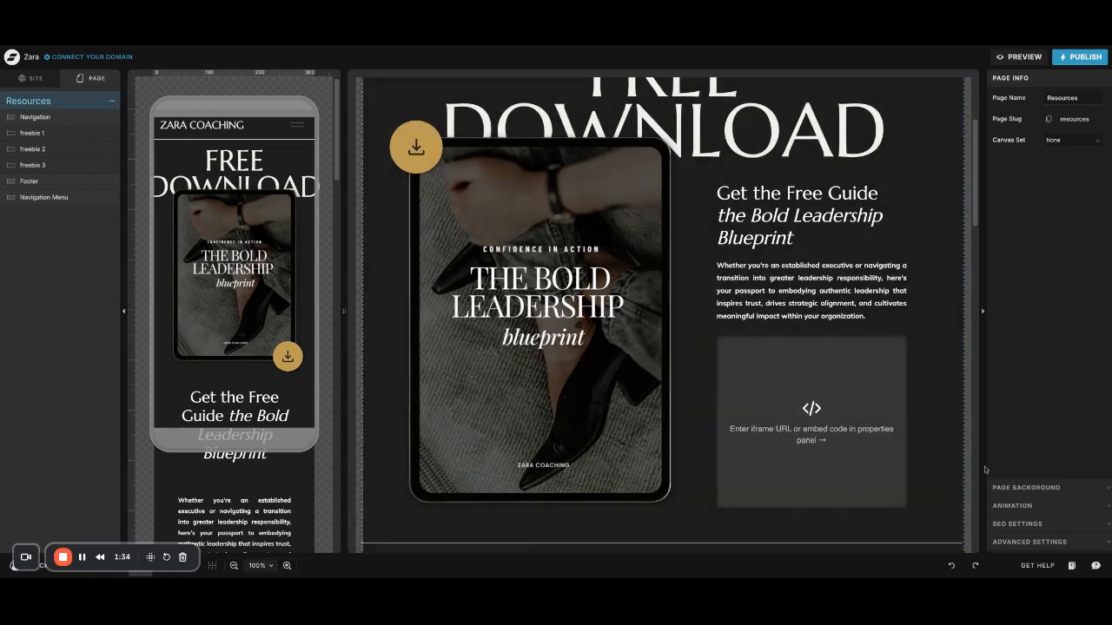
left_click(1028, 542)
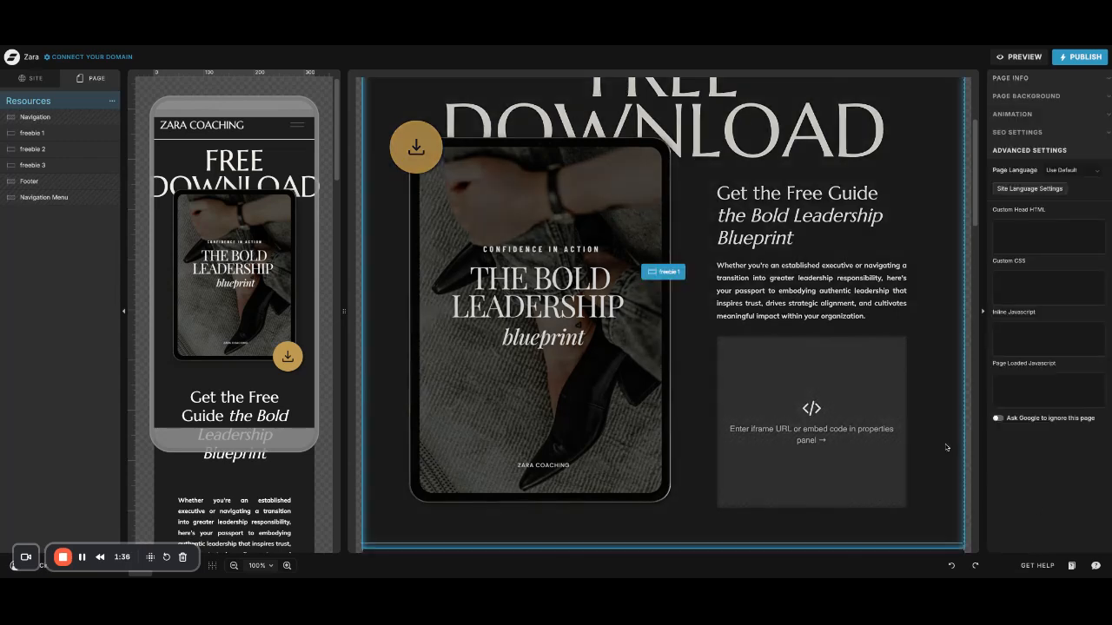
left_click(1031, 244)
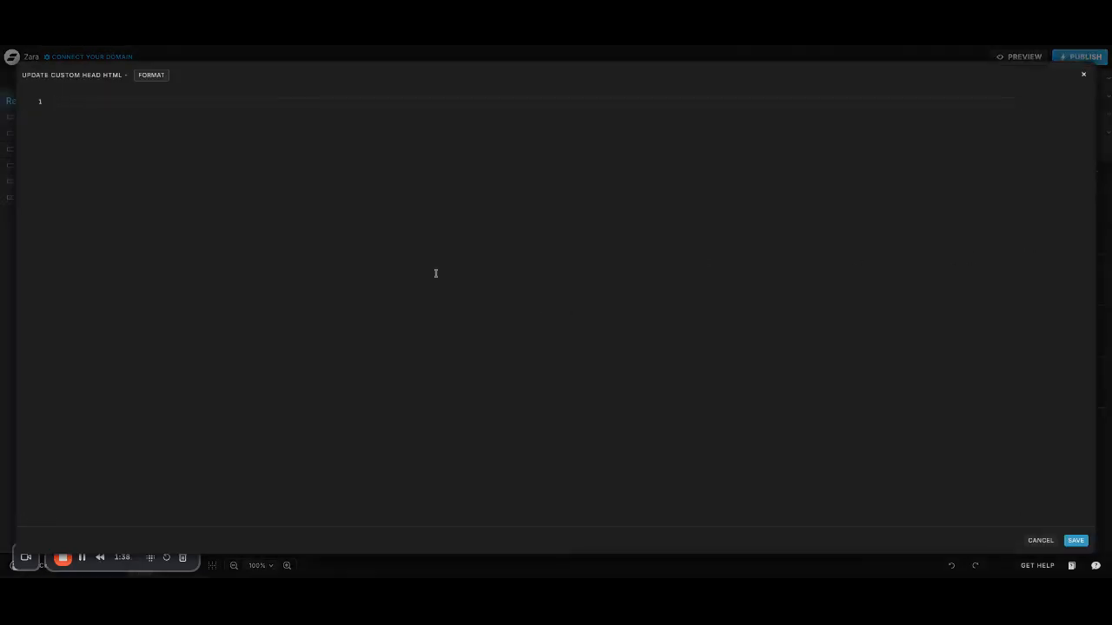
type("<script>   (function(w, d, t, h, s, n) {     w.FlodeskObject = n;     var fn = function() {       (w[n].q = w[n].q || []).push(arguments);     };     w[n] = w[n] || fn;     var f = d.getElementsByTagName(t)[0];     var v = '?v=' + Math.floor(new Date().getTime() / (120 * 1000)) * 60;     var sm = d.createElement(t);     sm.async = true;     sm.type = 'module';     sm.src = h + s + '.mjs' + v;     f.parentNode.insertBefore(sm, f);     var sn = d.createElement(t);     sn.async = true;     sn.noModule = true;     sn.src = h + s + '.js' + v;     f.parentNode.insertBefore(sn, f);   })(window, document, 'script', 'https://assets.flodesk.com', '/universal', 'fd'); </script>")
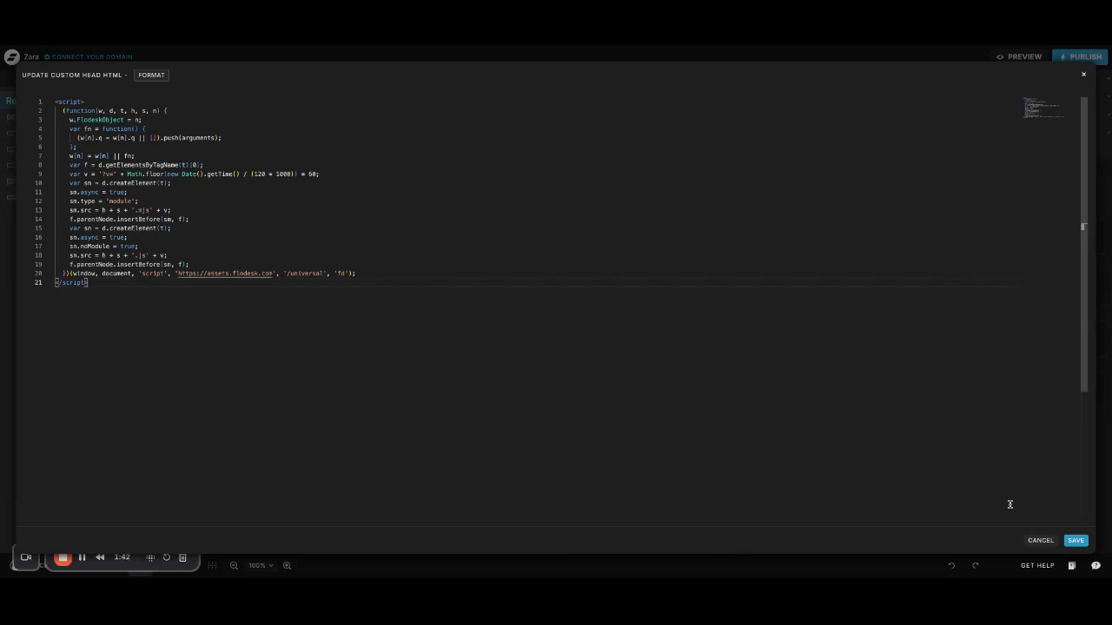
left_click(1075, 541)
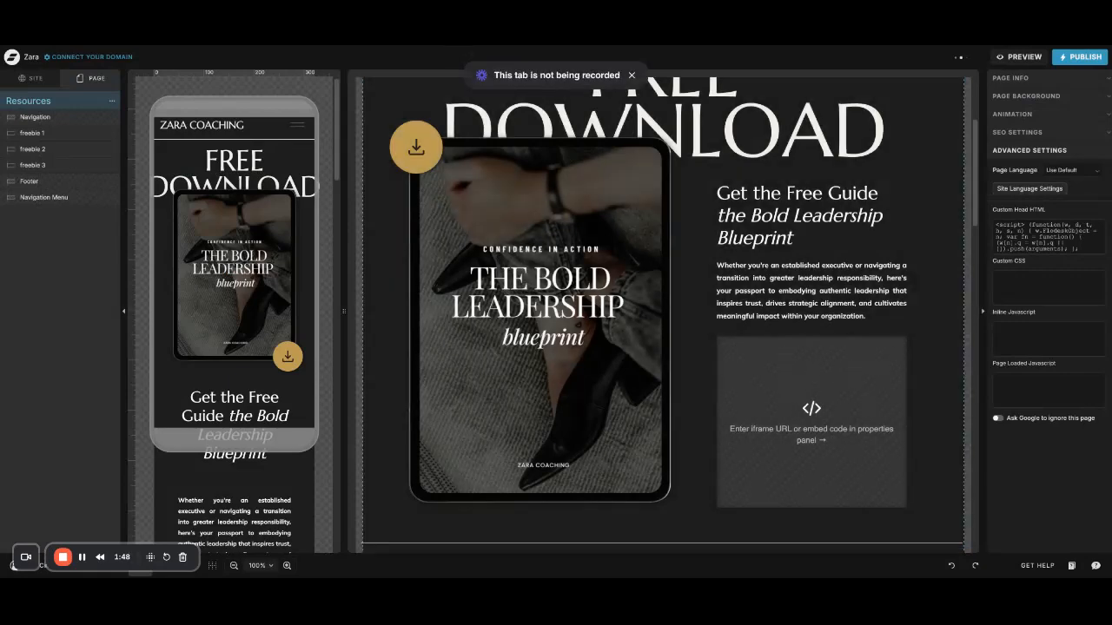
Step: Put the Flodesk form code with form ID 682c3db27183793d5bb5f228 into the freebie 1 iframe placeholder as custom code and save it
left_click(739, 444)
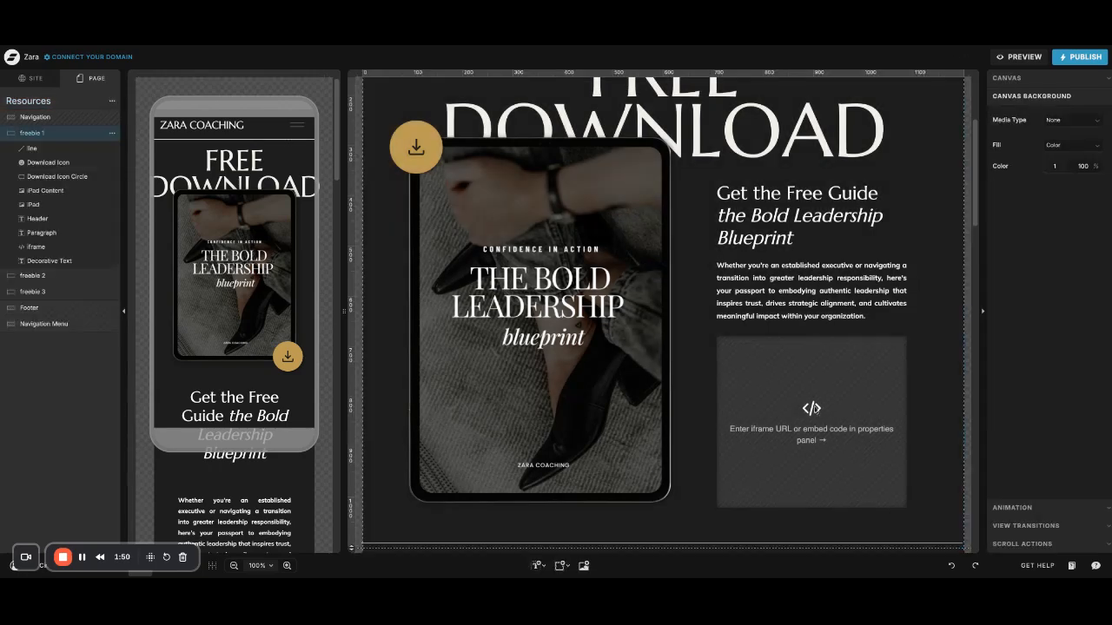
double_click(813, 409)
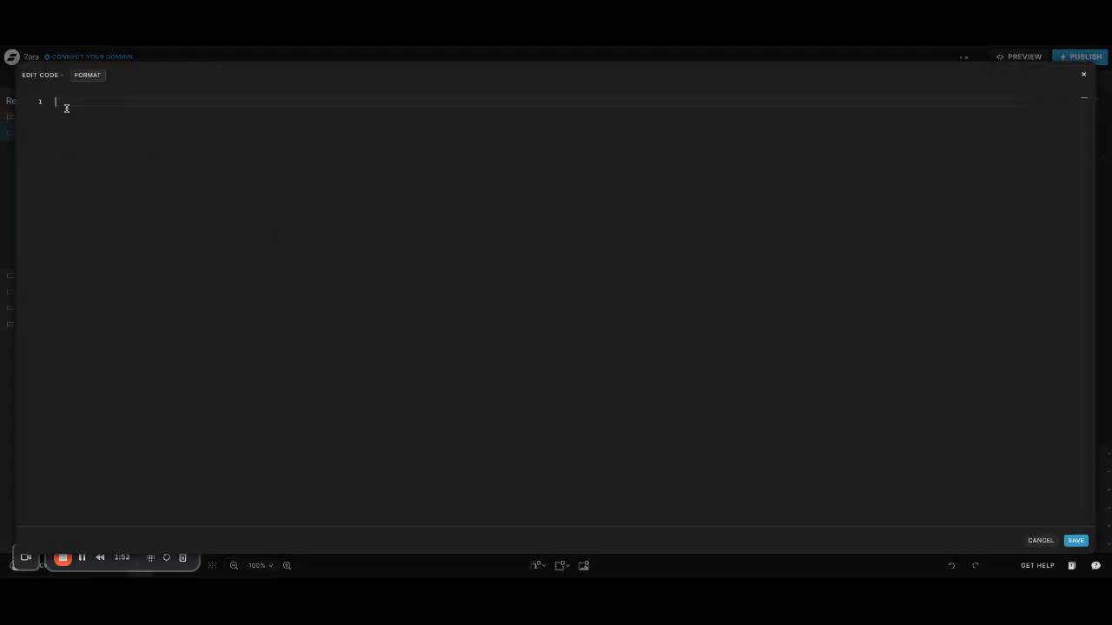
type("<div id=\"fd-form-682c3db27183793d5bb5f228\"></div> <script>   window.fd('form', {     formId: '682c3db27183793d5bb5f228',     containerEl: '#fd-form-682c3db27183793d5bb5f228'   }); </script>")
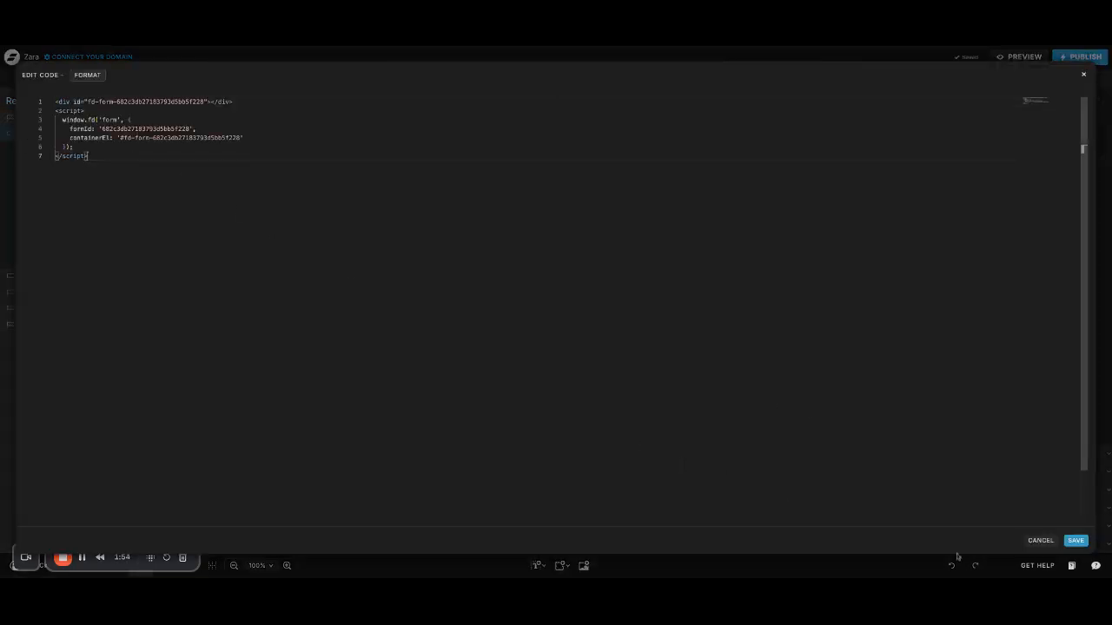
left_click(1075, 540)
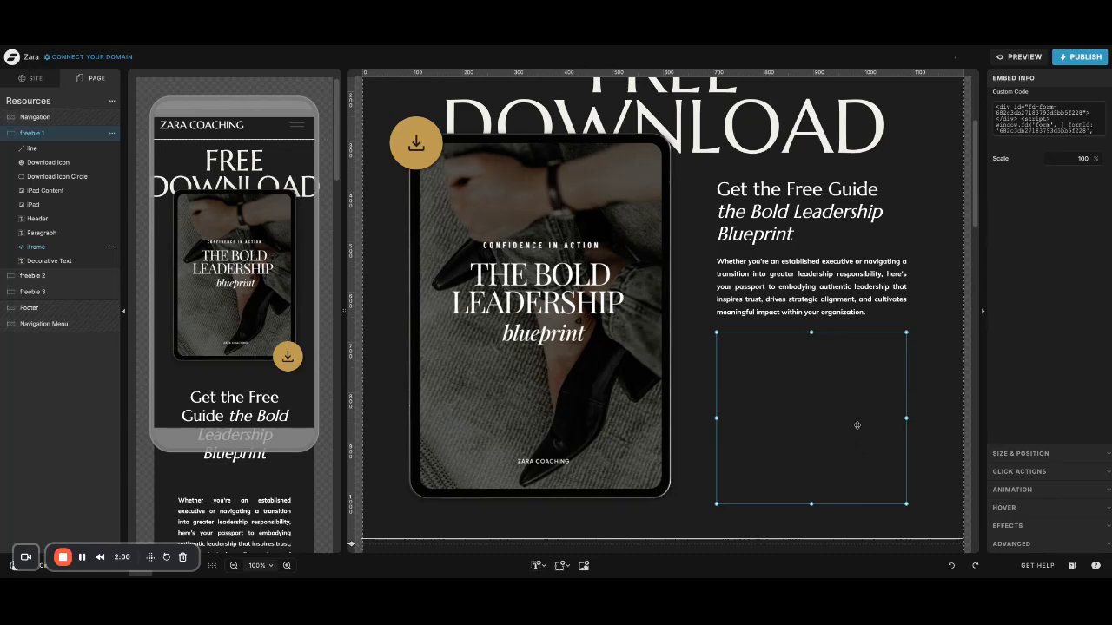
Step: Preview the Resources page and check how the embedded form sits below the free guide paragraph
left_click(1019, 57)
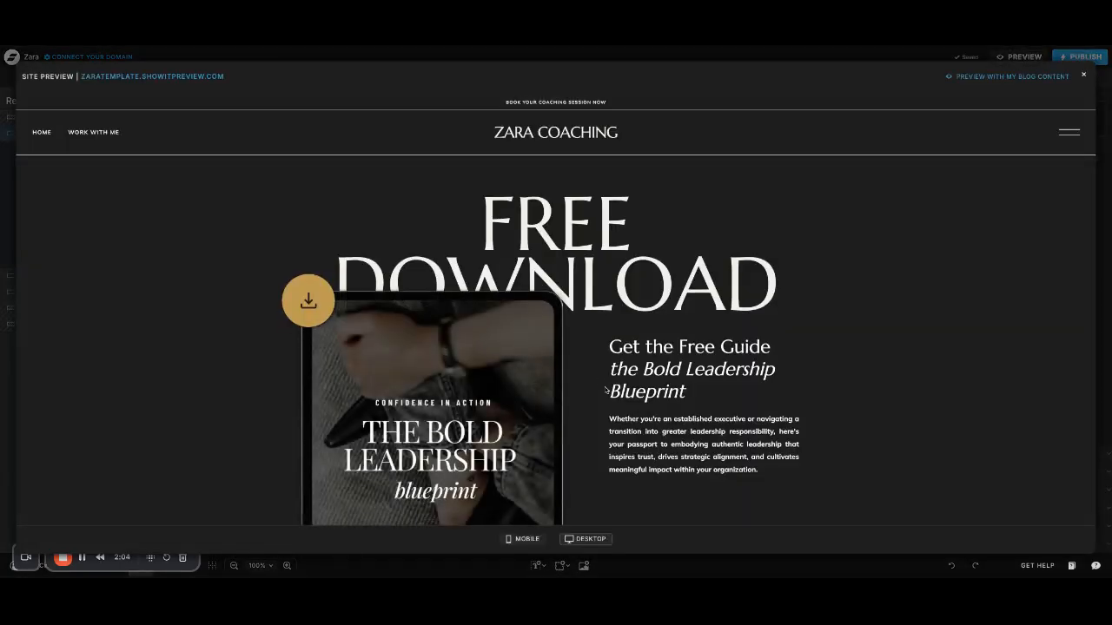
scroll(620, 382, "down", 3)
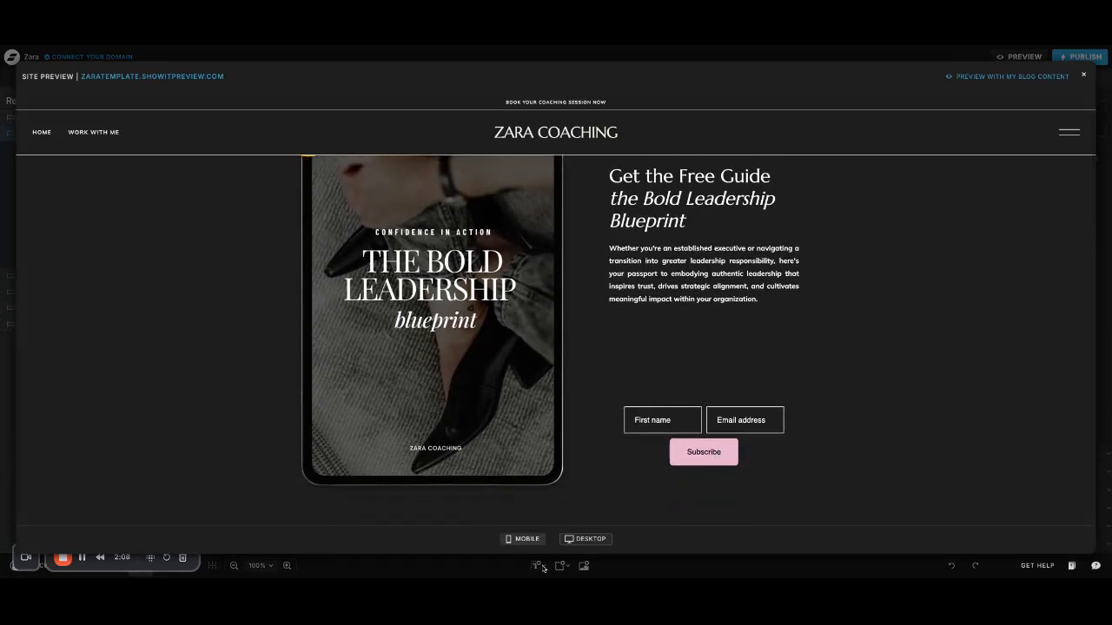
scroll(588, 438, "up", 2)
scroll(588, 438, "down", 2)
scroll(608, 440, "down", 1)
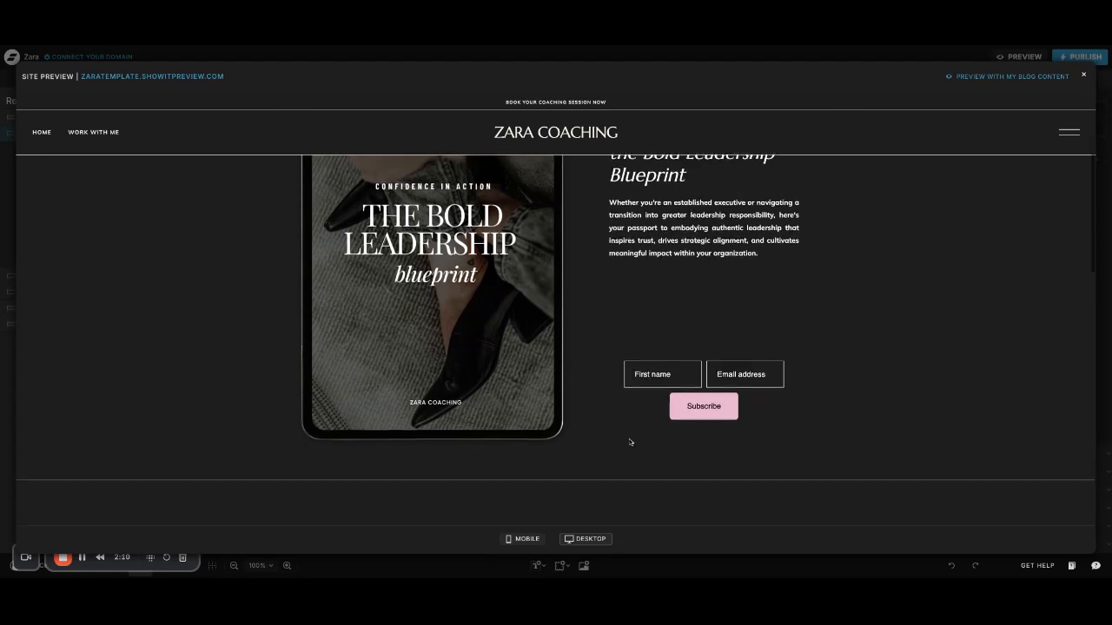
scroll(628, 441, "up", 1)
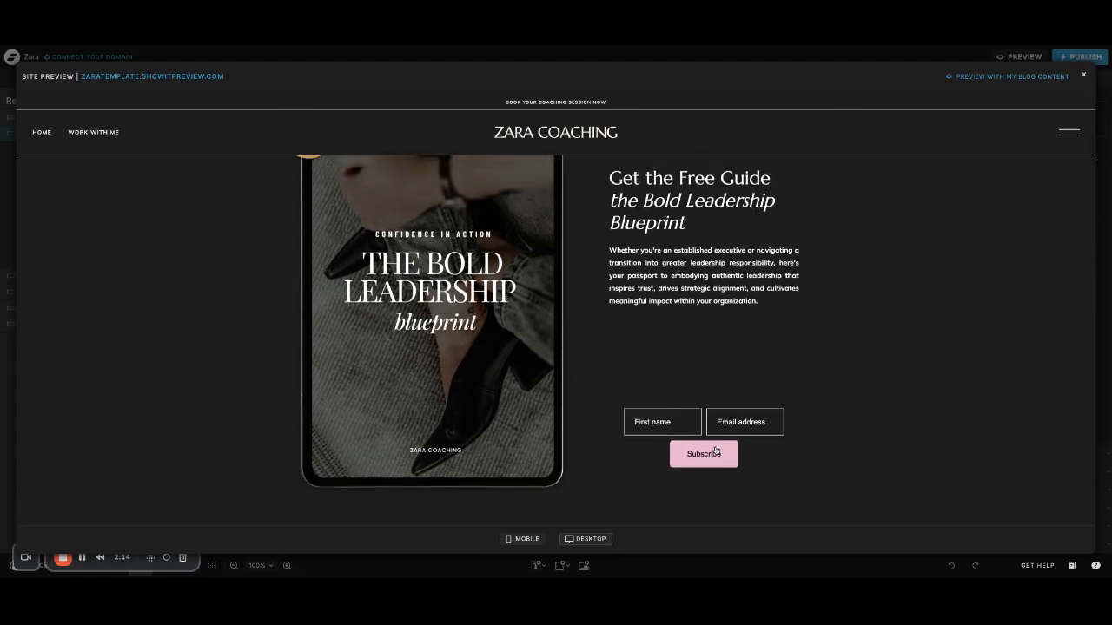
scroll(698, 416, "up", 1)
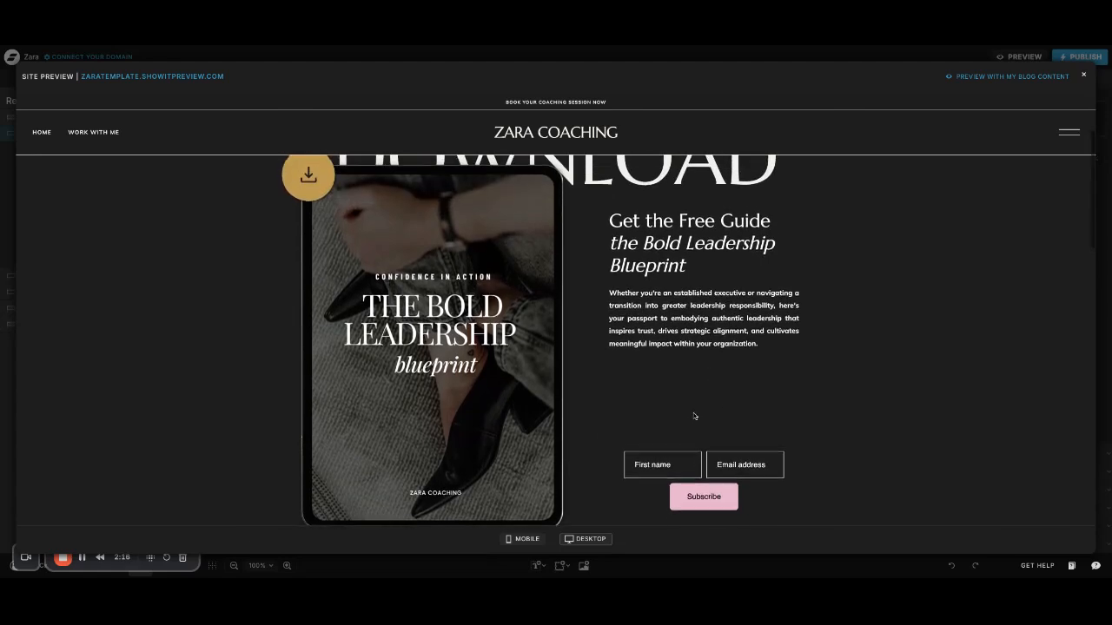
scroll(622, 379, "up", 1)
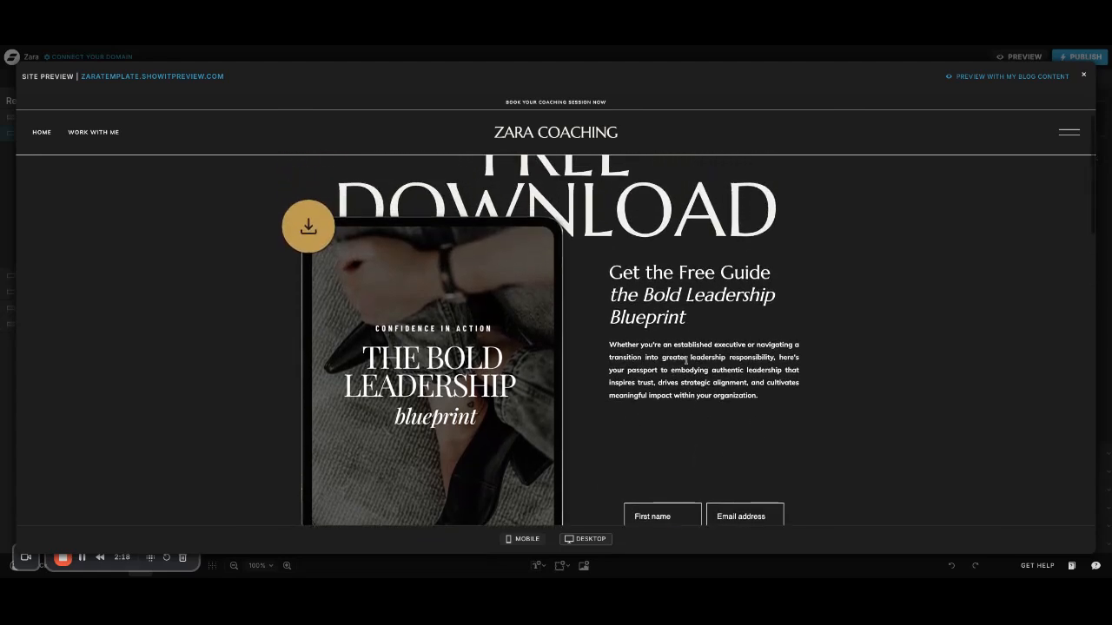
scroll(690, 420, "down", 3)
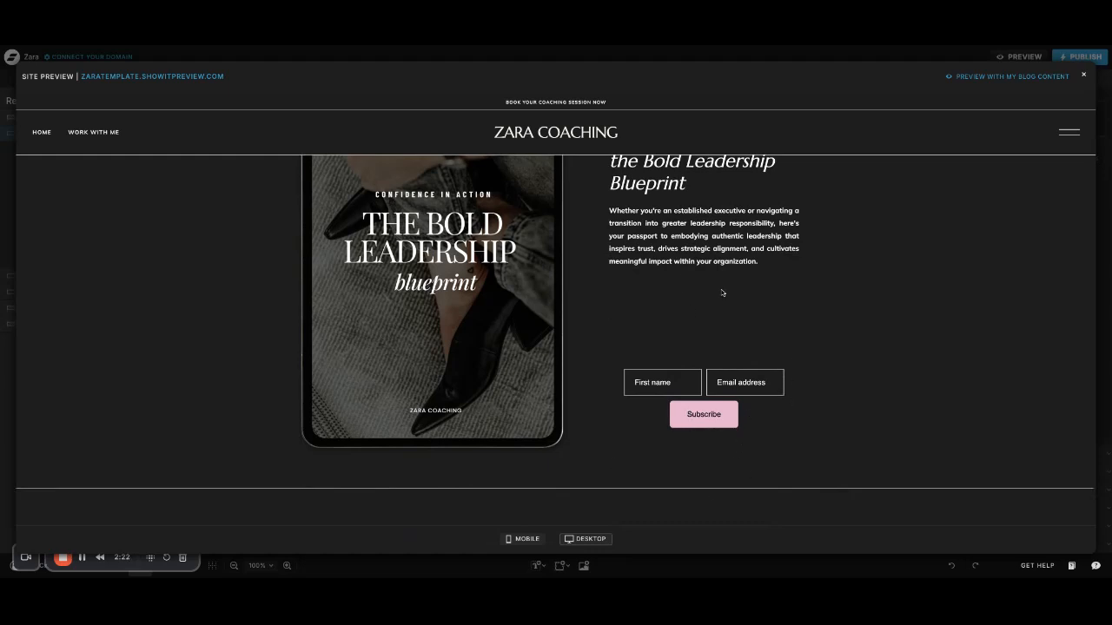
left_click(1083, 76)
Step: Move the form embed up until its upper edge meets the start of the guide paragraph, and check it in the site preview
left_click_drag(794, 427, 790, 384)
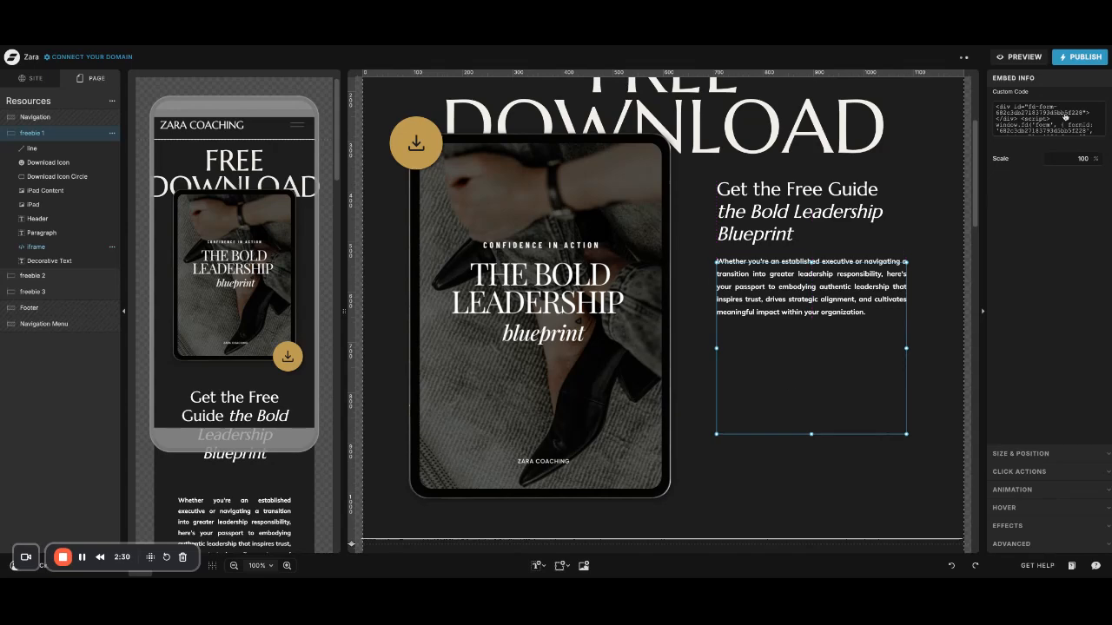
left_click(1035, 61)
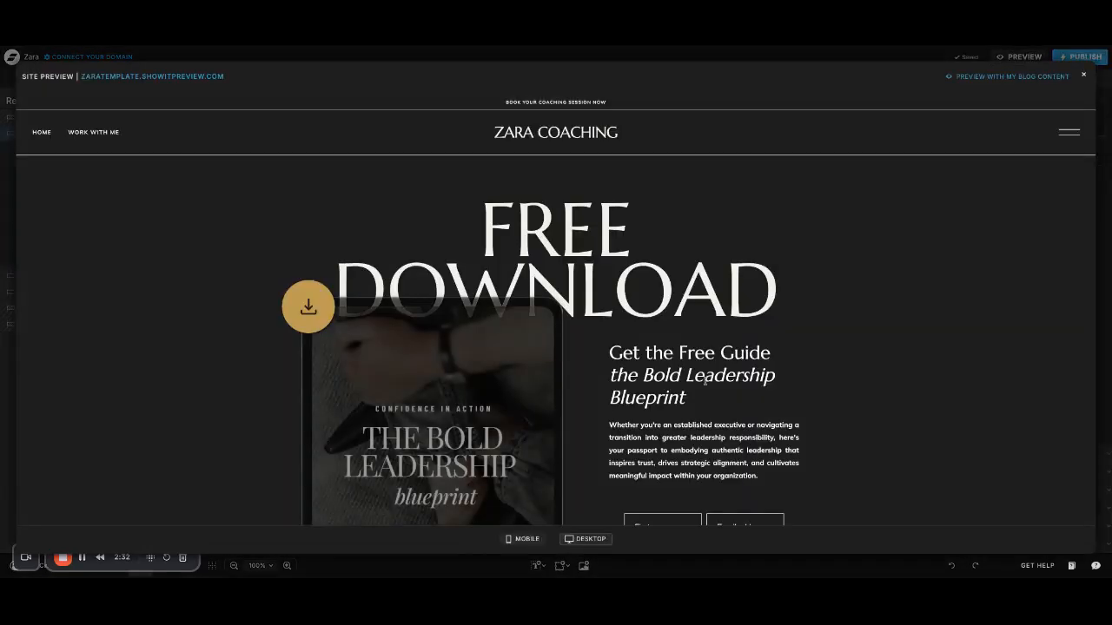
scroll(734, 405, "down", 3)
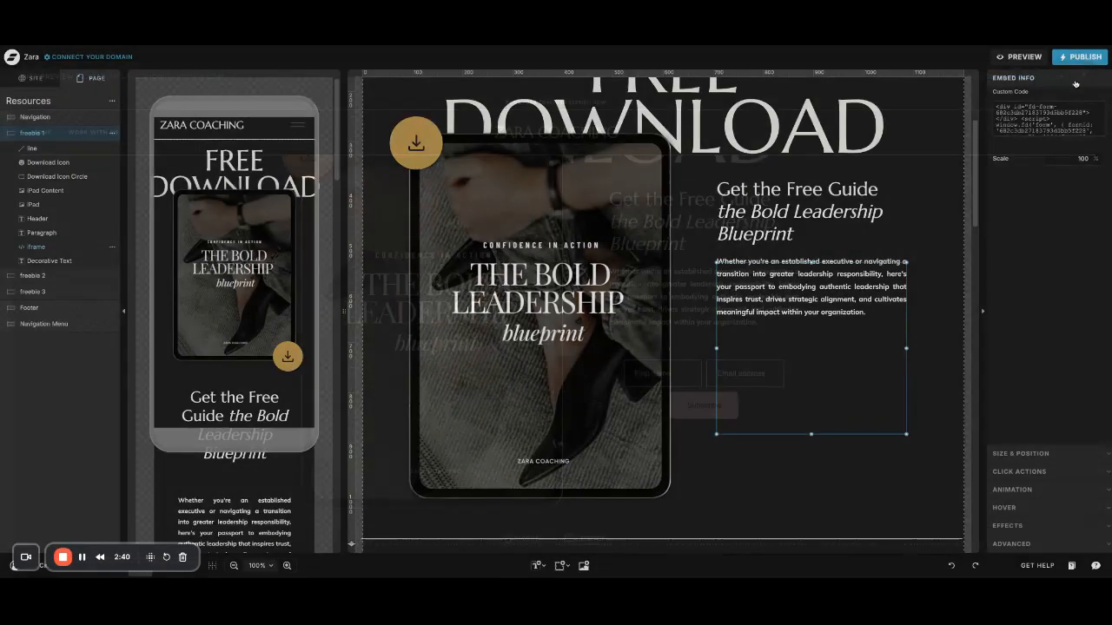
left_click(1083, 74)
Step: Shift the form embed slightly left of the guide paragraph's left edge and check its alignment in the site preview
left_click_drag(791, 392, 774, 393)
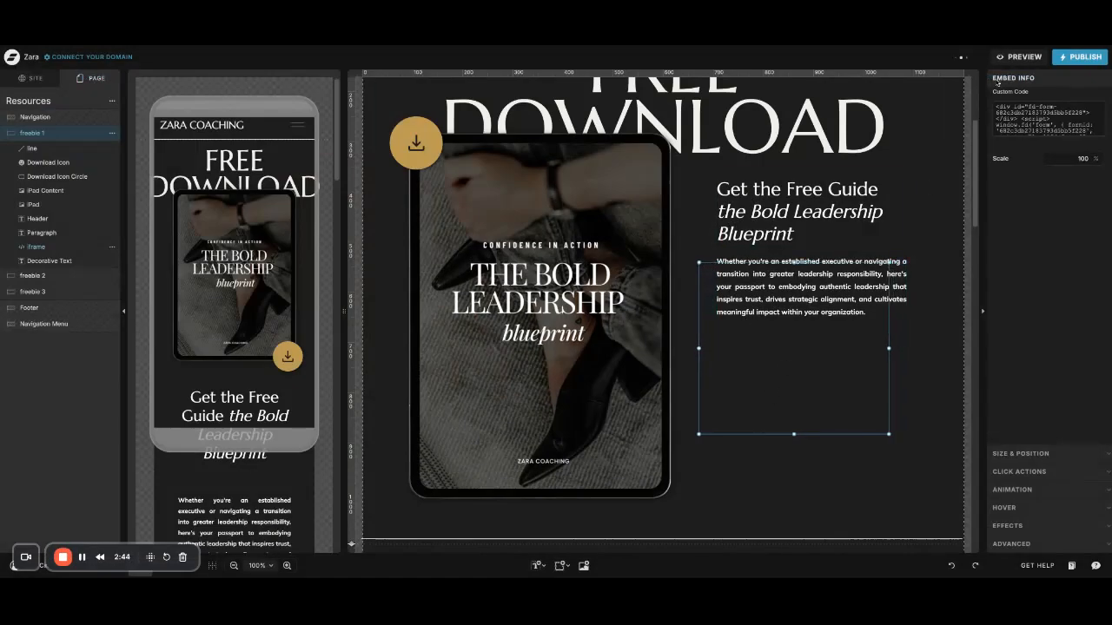
left_click(1018, 56)
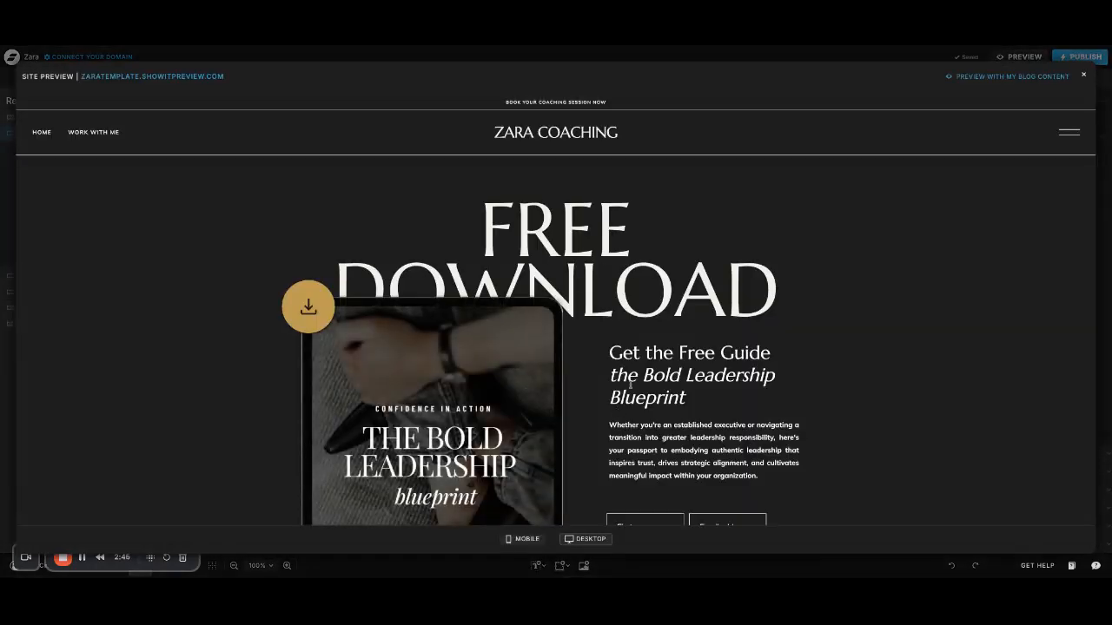
scroll(686, 382, "down", 2)
scroll(686, 382, "up", 1)
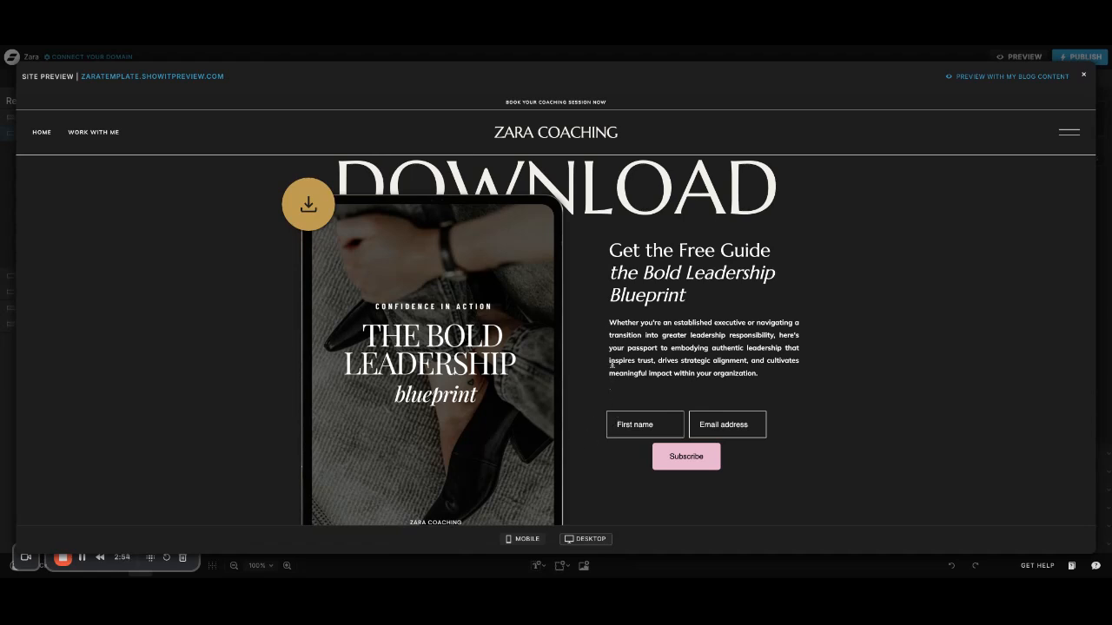
left_click(1084, 76)
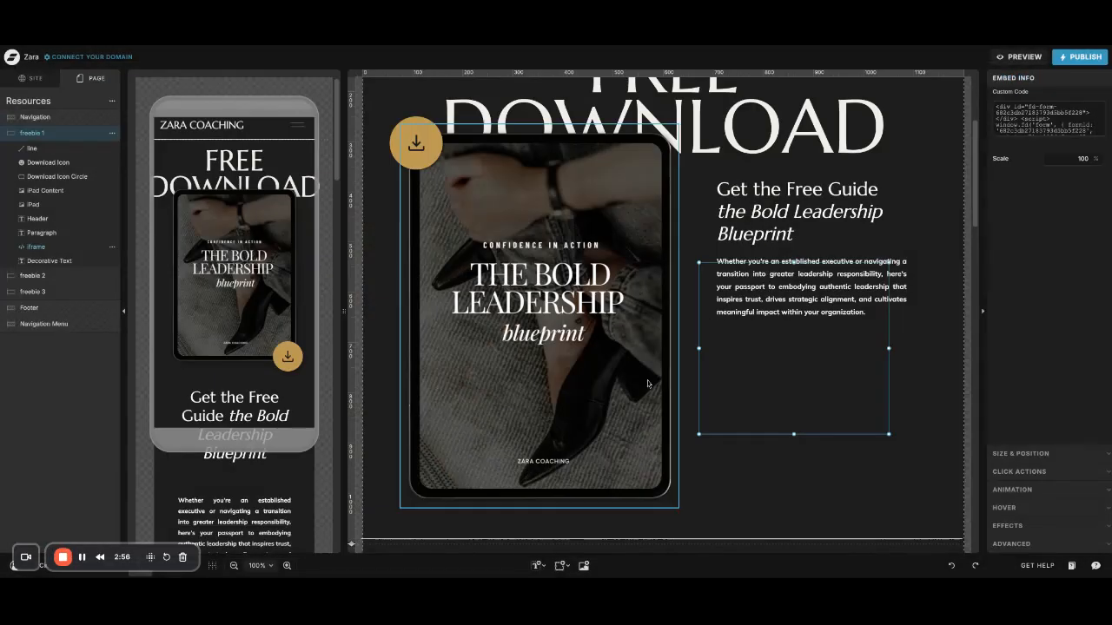
Step: Nudge the form embed slightly right toward the guide paragraph's left edge and check its alignment in the site preview
left_click_drag(771, 356, 776, 356)
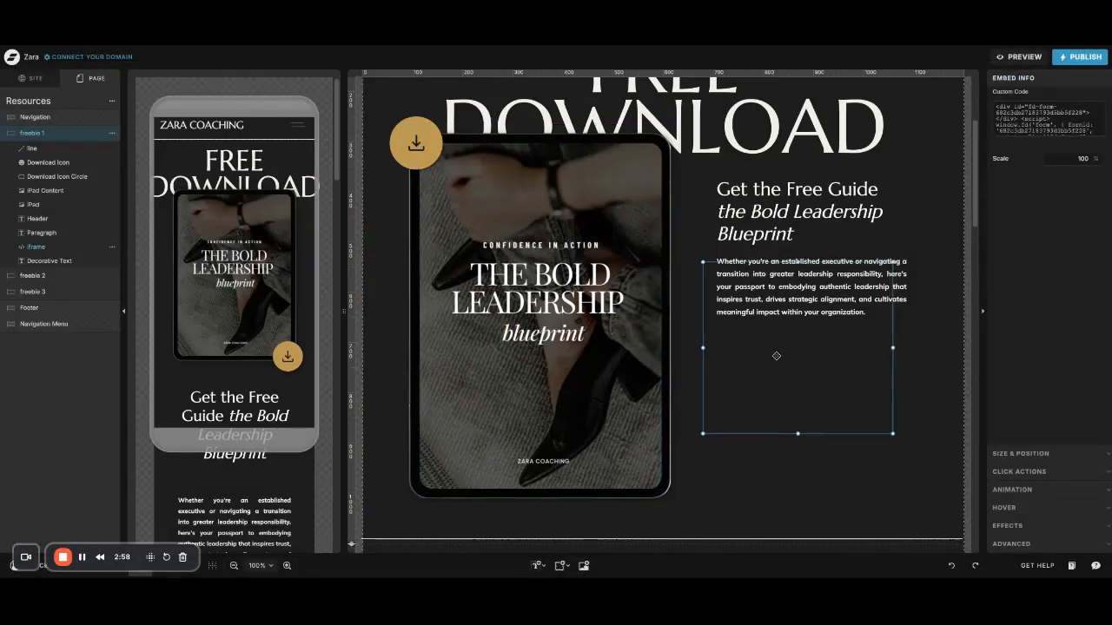
left_click(1012, 58)
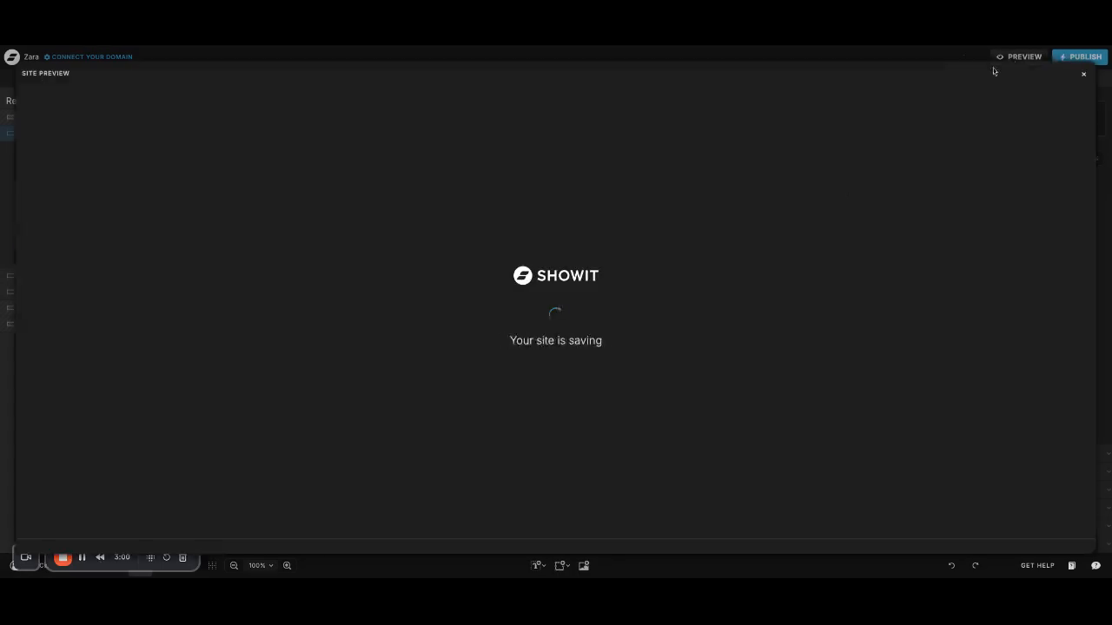
scroll(696, 378, "down", 2)
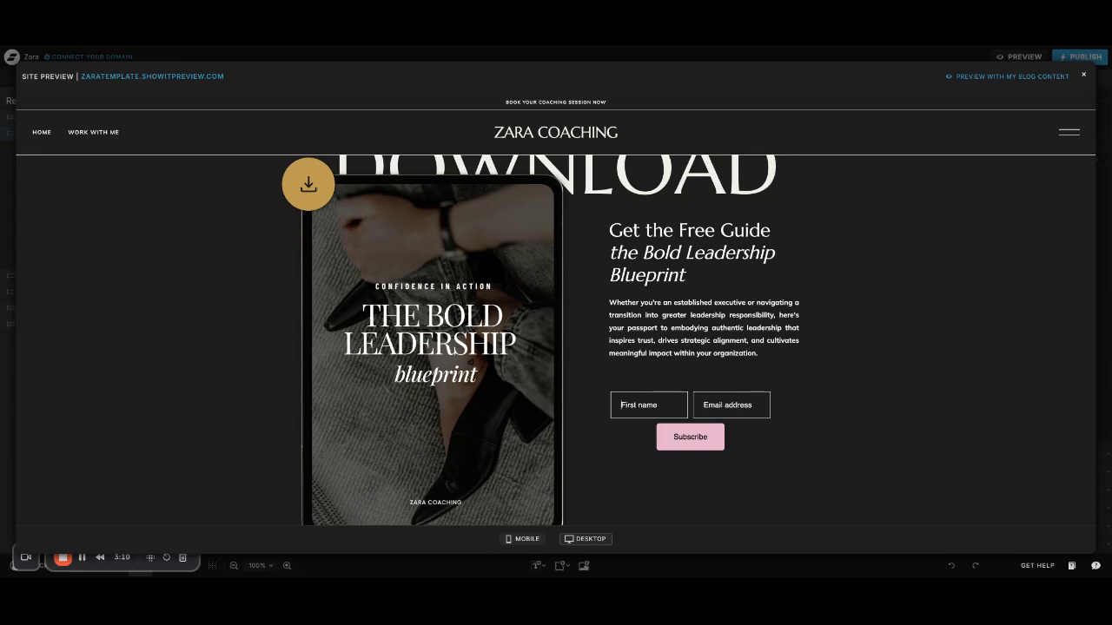
scroll(658, 437, "up", 1)
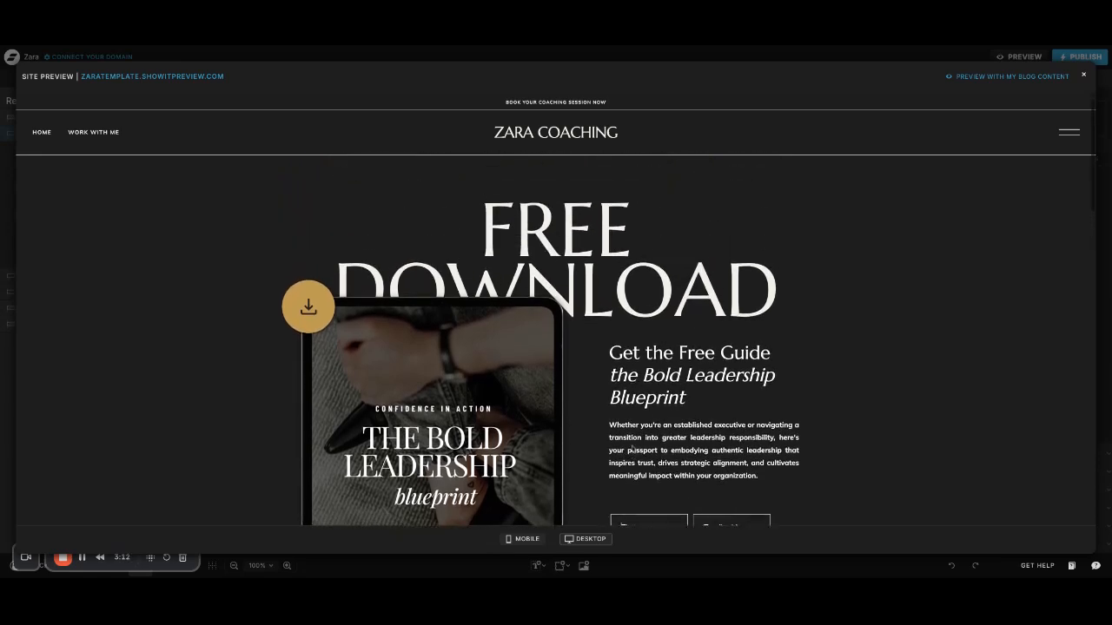
scroll(638, 443, "down", 2)
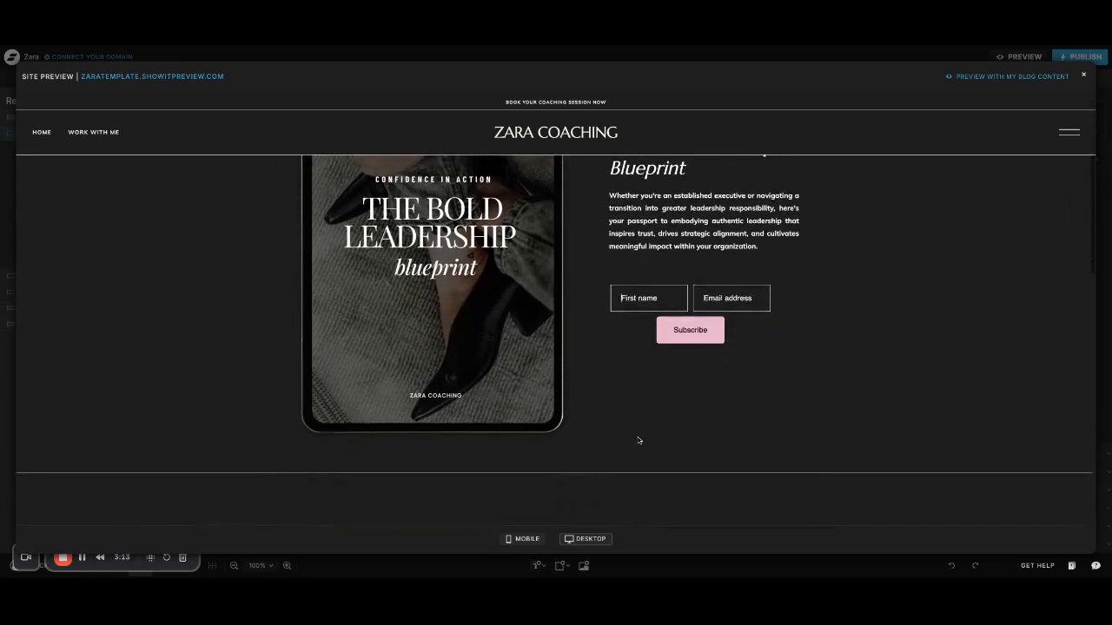
left_click(1083, 75)
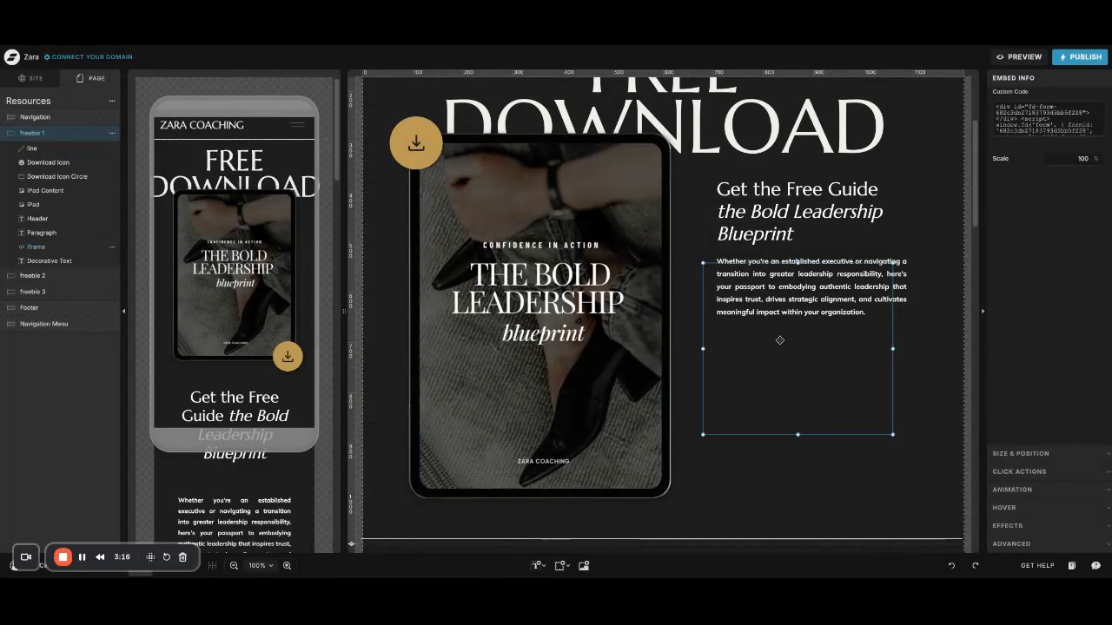
Step: Undo the form embed's moves and its custom code, back to the empty iframe placeholder below the guide paragraph
left_click(951, 567)
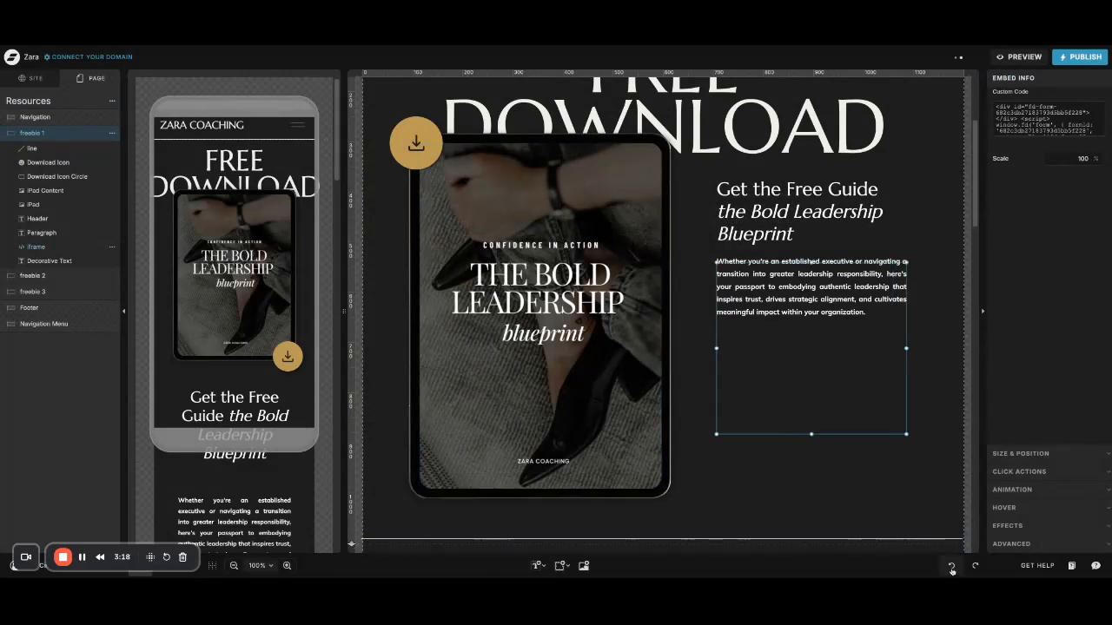
left_click(951, 566)
left_click(951, 567)
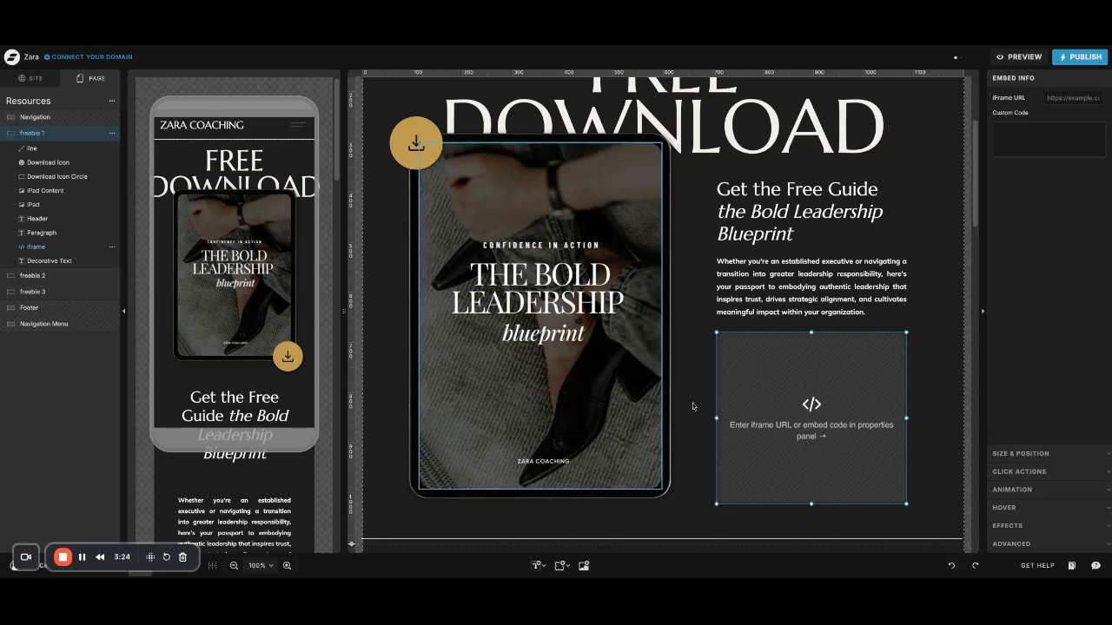
Step: Delete the Download Now button's text and background from the freebie 2 section
scroll(539, 261, "down", 5)
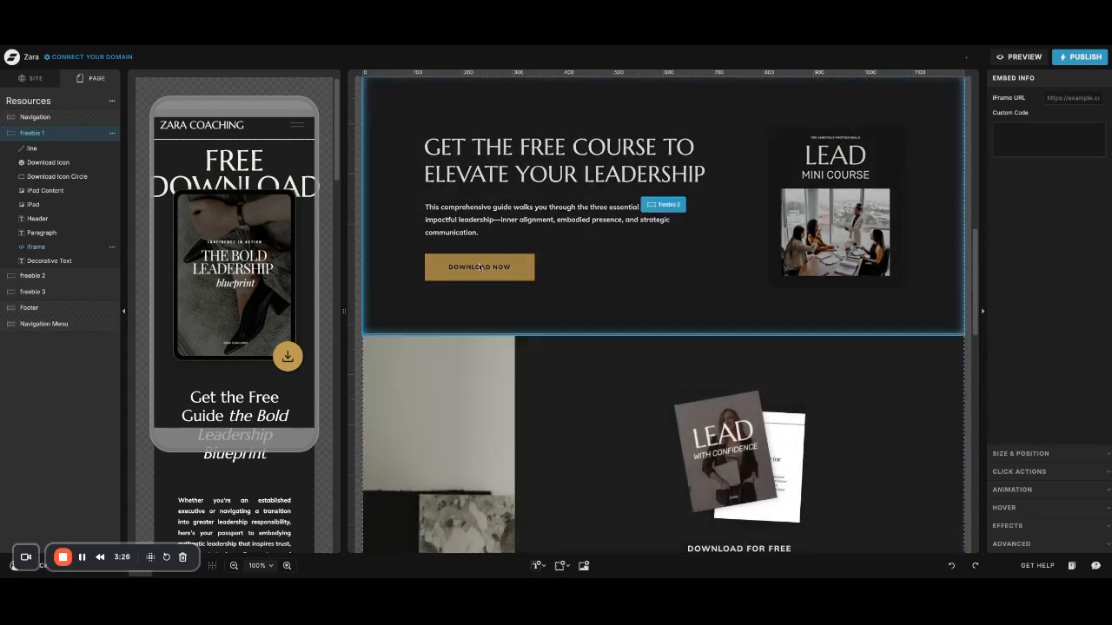
left_click(556, 281)
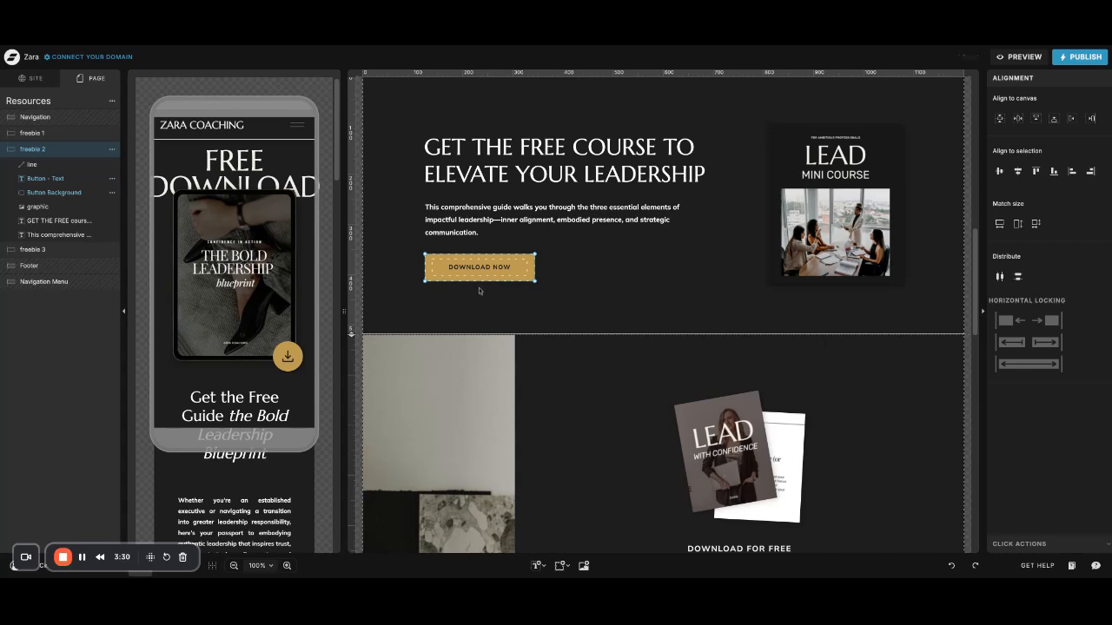
key("Delete")
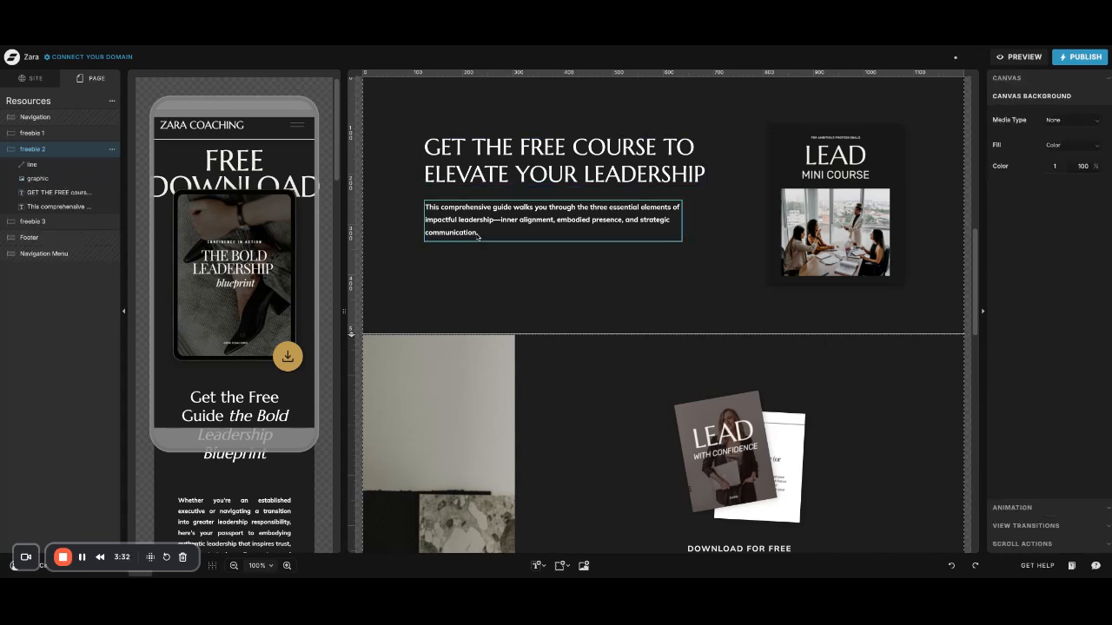
Step: Open the choices of elements and text types that can be added to the freebie 2 section
scroll(481, 240, "up", 3)
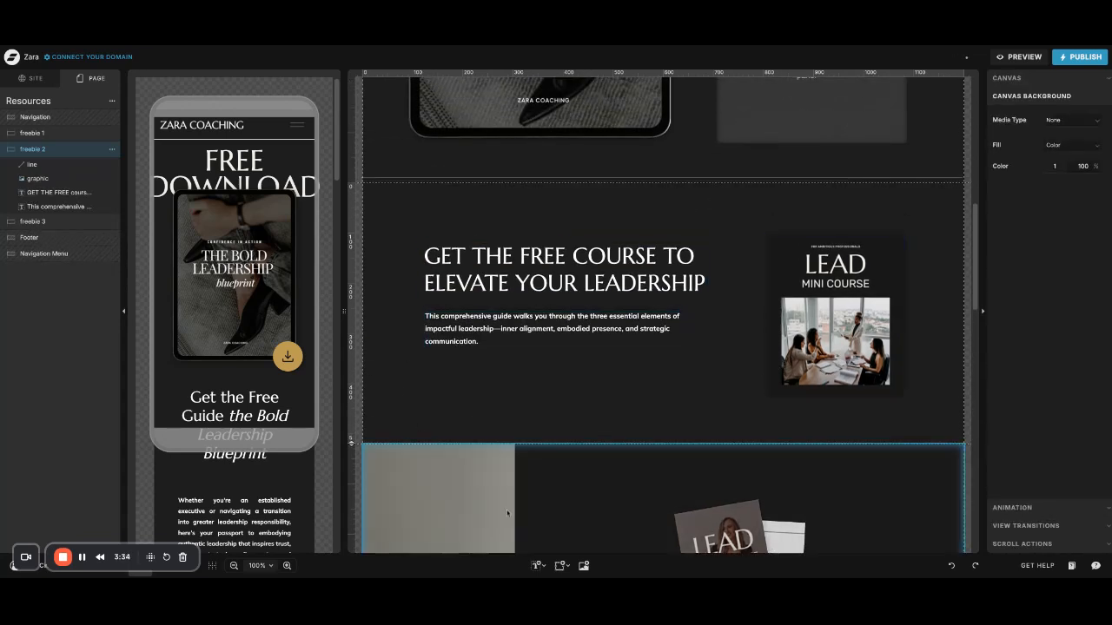
left_click(560, 565)
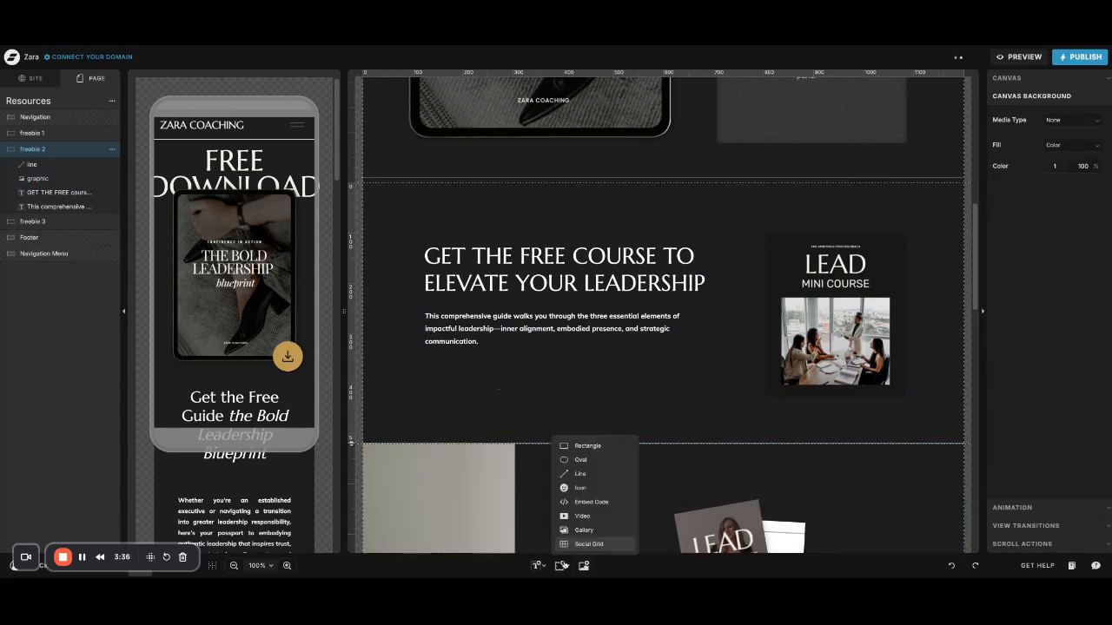
left_click(538, 565)
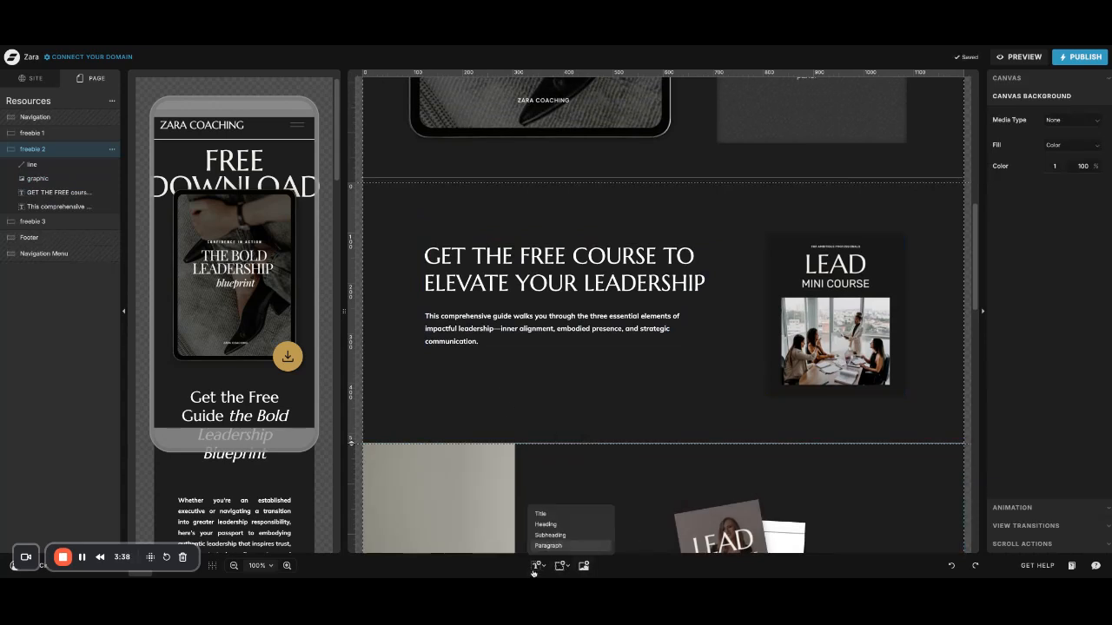